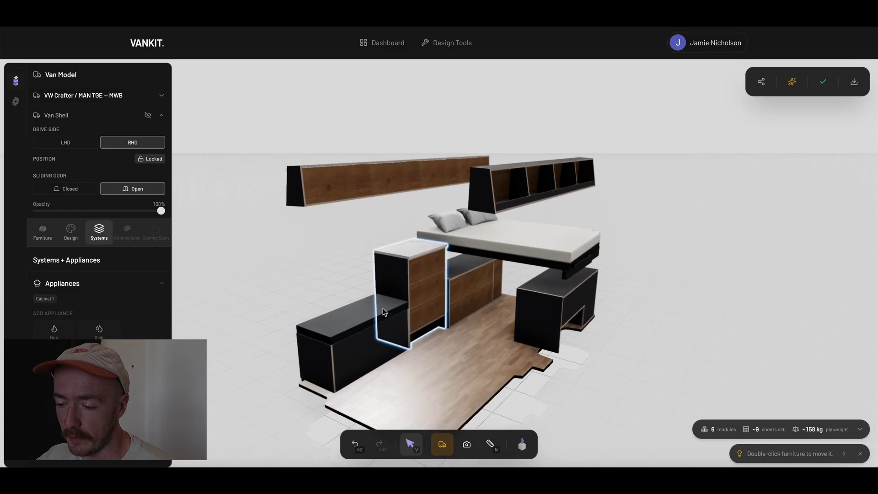
Display the van shell, examine the furniture layout through the open sliding door, and hide the shell again.
drag(321, 293, 411, 296)
click(148, 117)
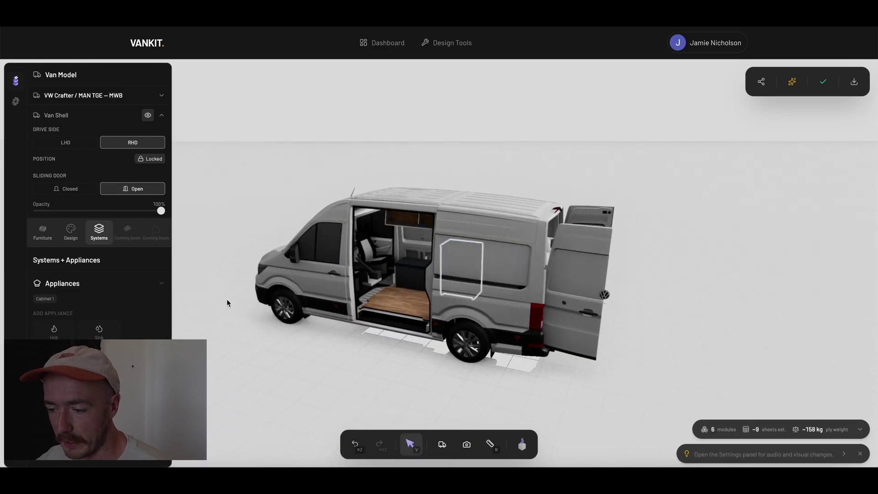
drag(508, 331, 569, 362)
scroll(454, 323, up, 10)
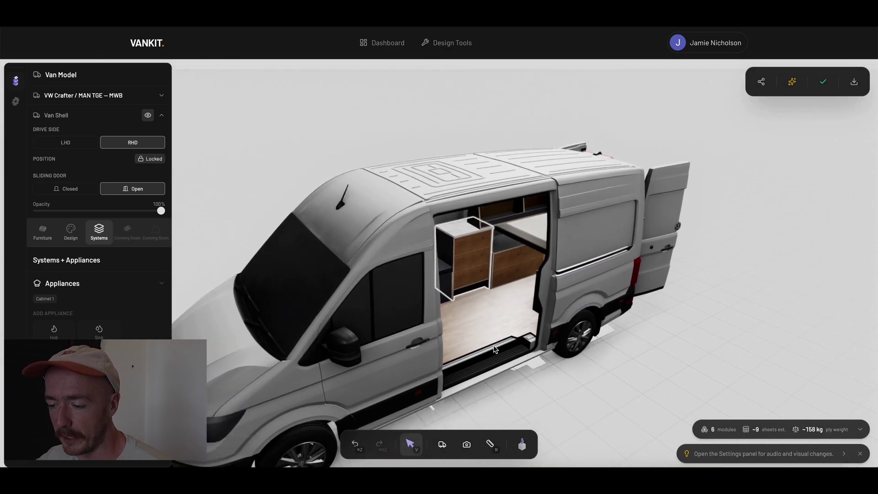
scroll(492, 346, up, 8)
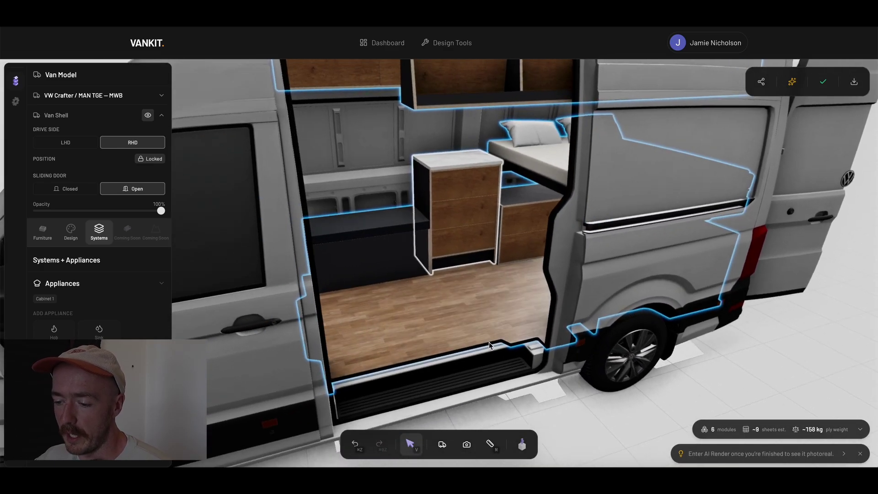
drag(489, 346, 513, 345)
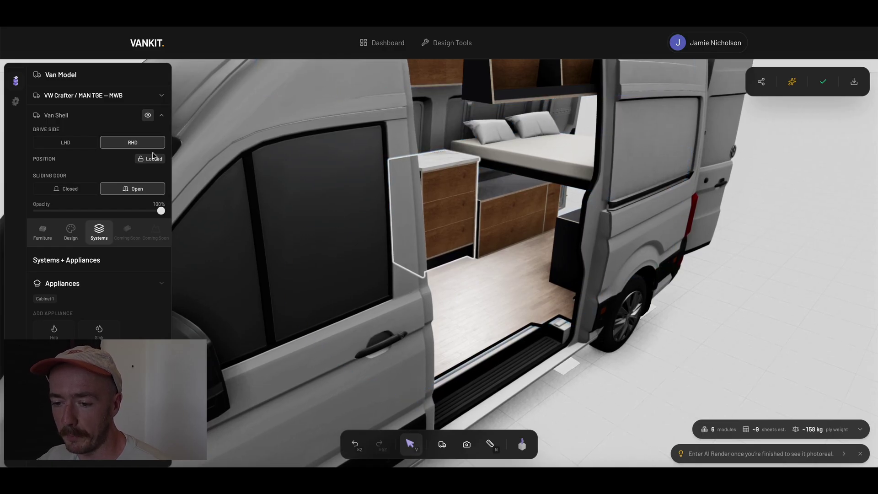
click(148, 114)
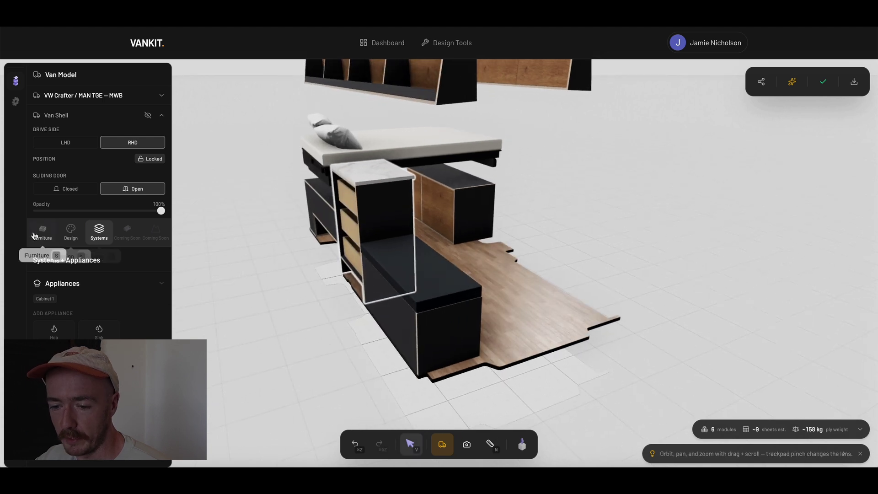
Place a kitchen unit on the floor beside the sliding door, opposite the bench.
click(42, 232)
click(425, 414)
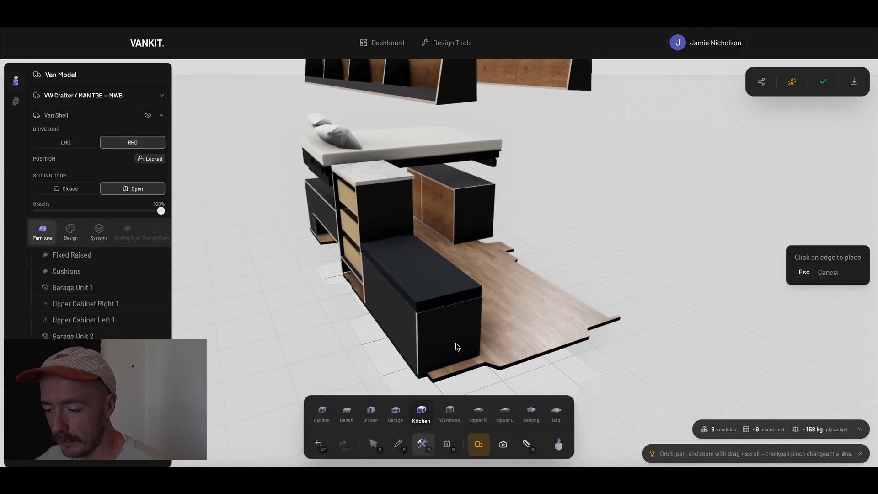
click(511, 306)
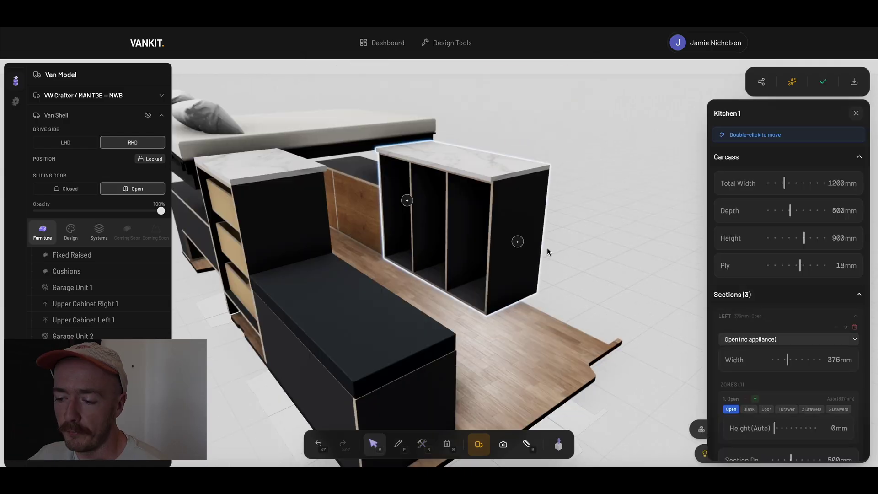
Fit a Dometic RC 10.4 70L side-access fridge into the end section of the kitchen unit.
scroll(453, 214, up, 3)
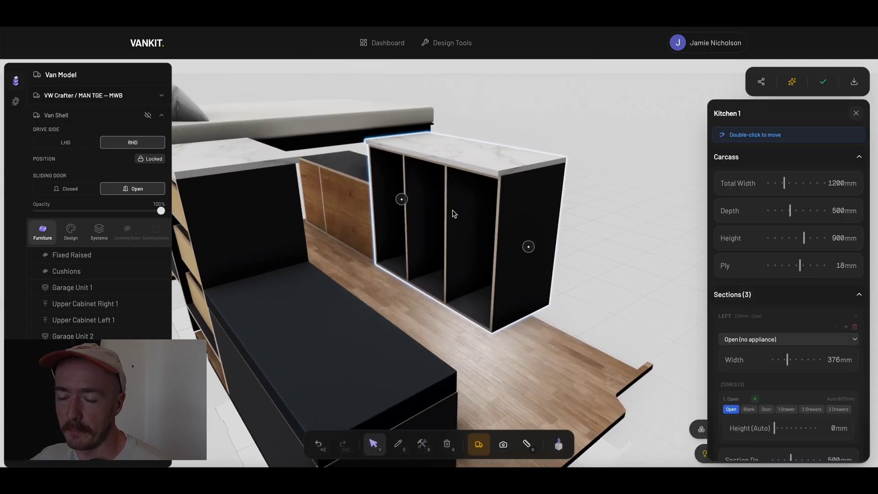
scroll(453, 213, up, 1)
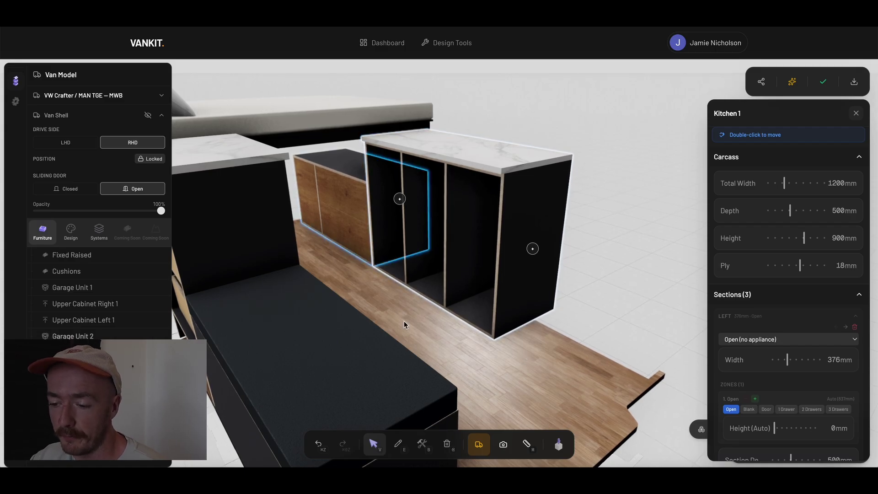
drag(382, 200, 572, 267)
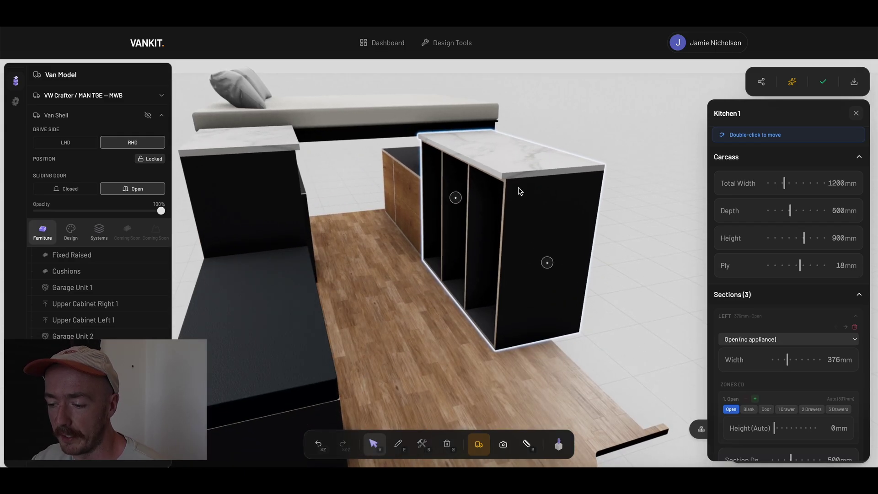
click(548, 265)
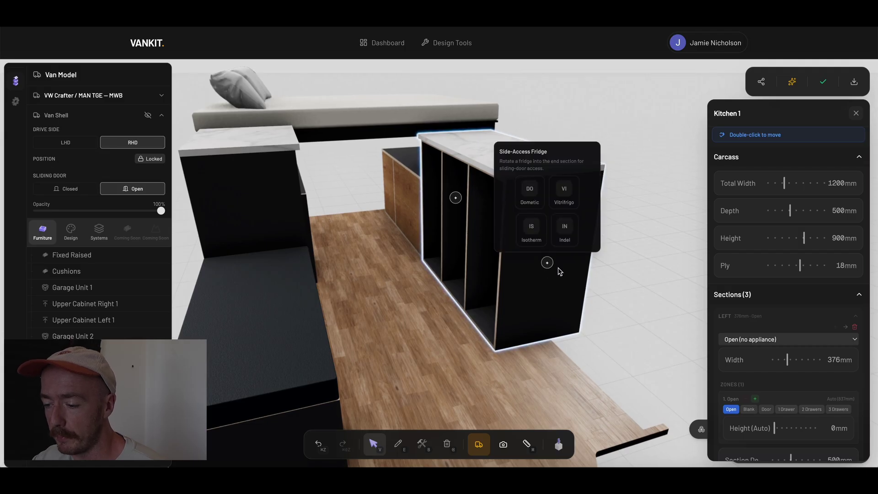
click(529, 188)
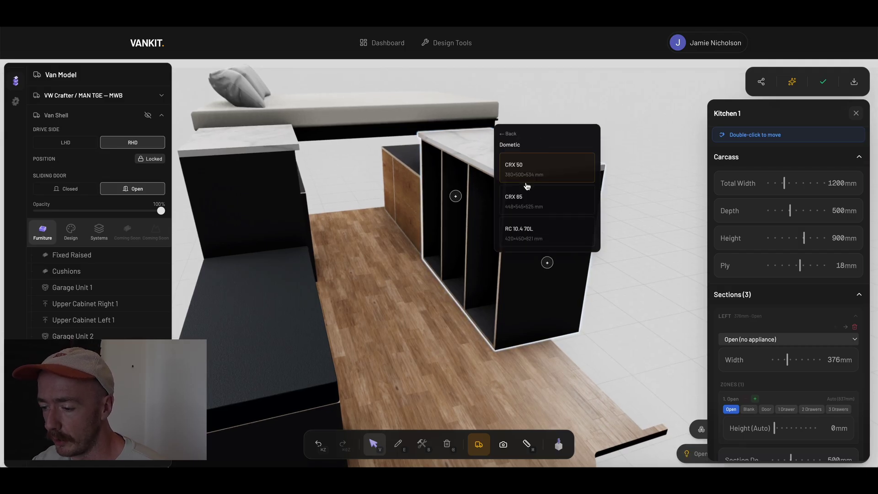
click(524, 235)
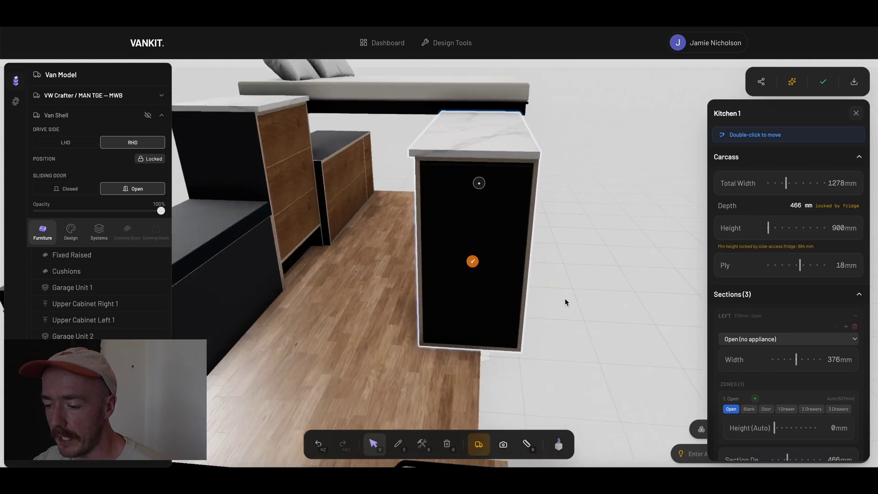
Delete the black bench in front of the drawer cabinet.
drag(567, 300, 433, 263)
drag(450, 197, 519, 265)
scroll(538, 264, down, 5)
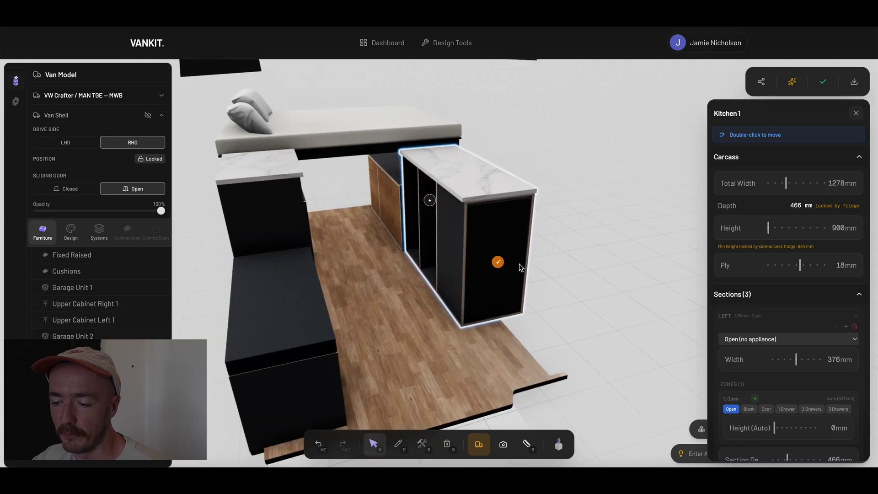
key(XF86MonBrightnessUp)
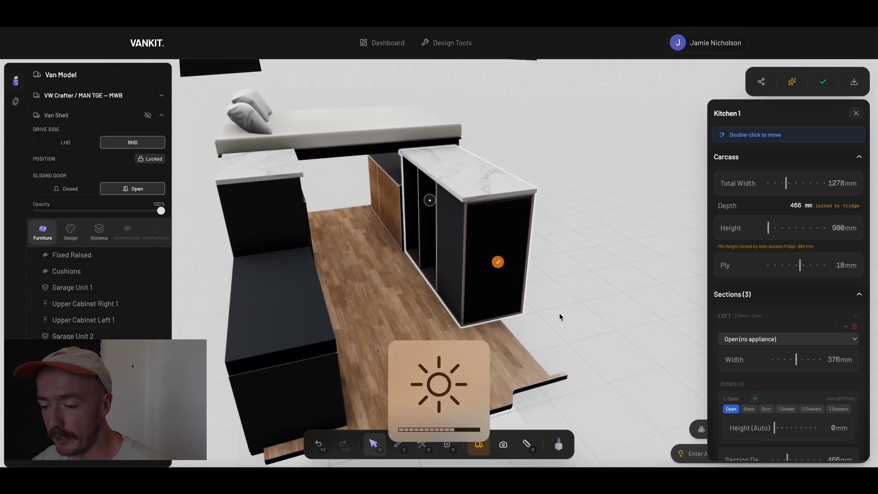
click(560, 317)
drag(559, 313, 363, 295)
click(349, 287)
key(BackSpace)
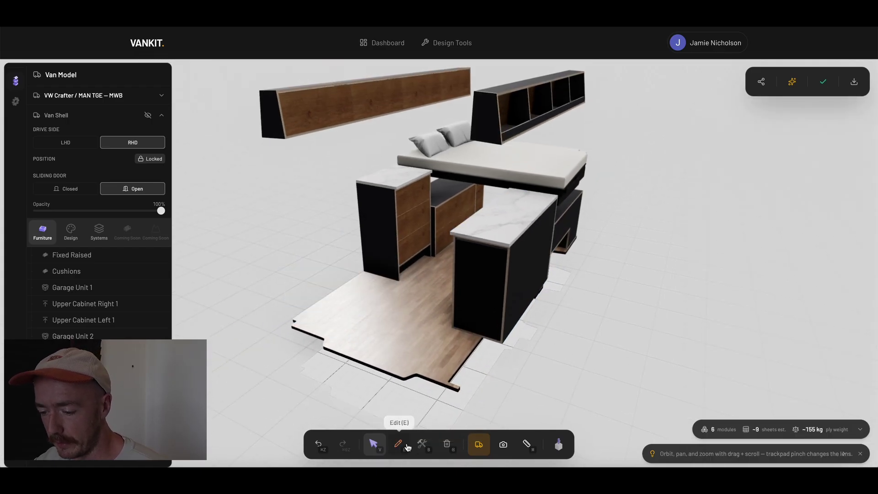
Try out a double seat at the front of the floor and delete it again.
click(422, 444)
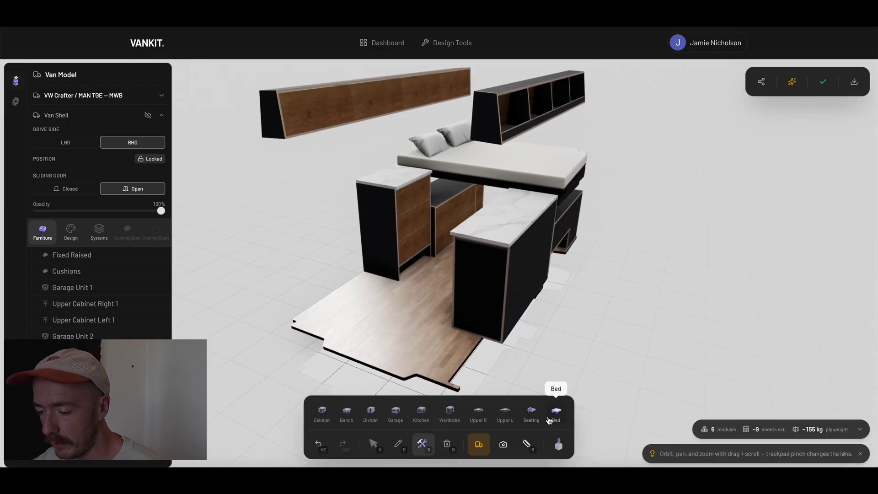
click(532, 415)
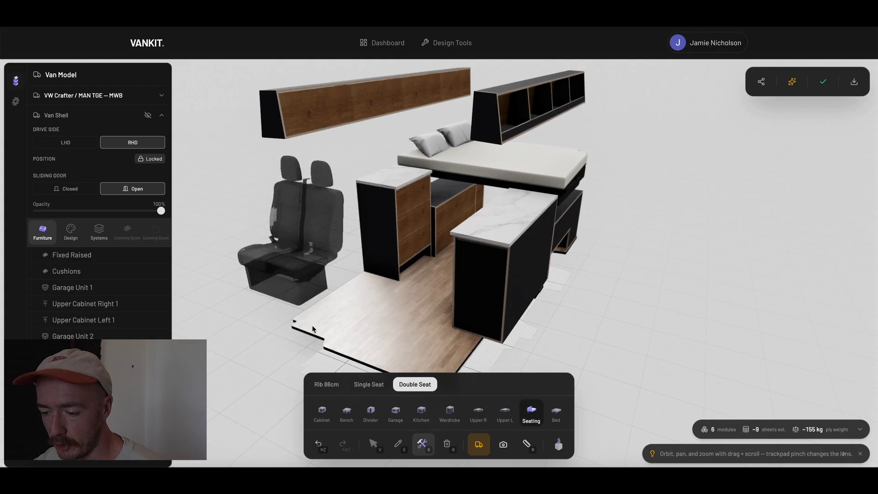
click(358, 352)
mouse_move(305, 352)
mouse_down()
mouse_move(358, 354)
mouse_move(298, 355)
mouse_up()
drag(442, 303, 495, 306)
click(351, 306)
key(BackSpace)
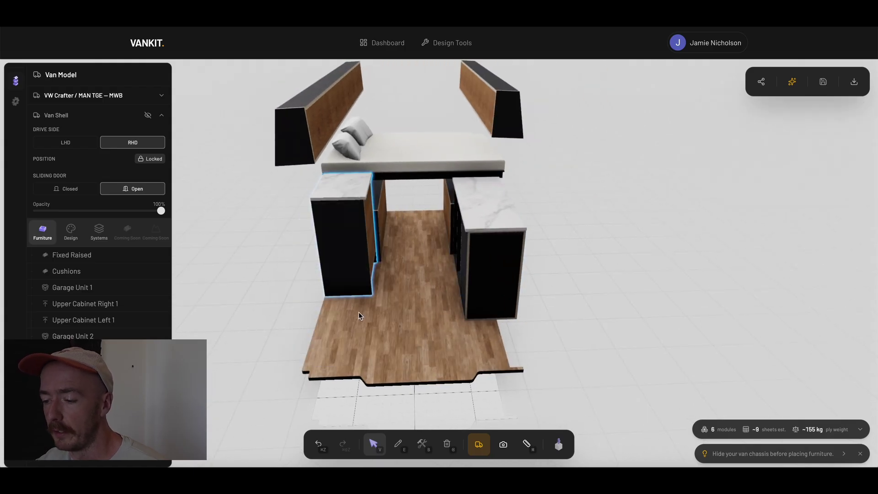
Examine the kitchen unit's two open sections and the fridge section from the aisle side.
drag(356, 309, 409, 312)
scroll(400, 292, up, 5)
scroll(401, 291, up, 5)
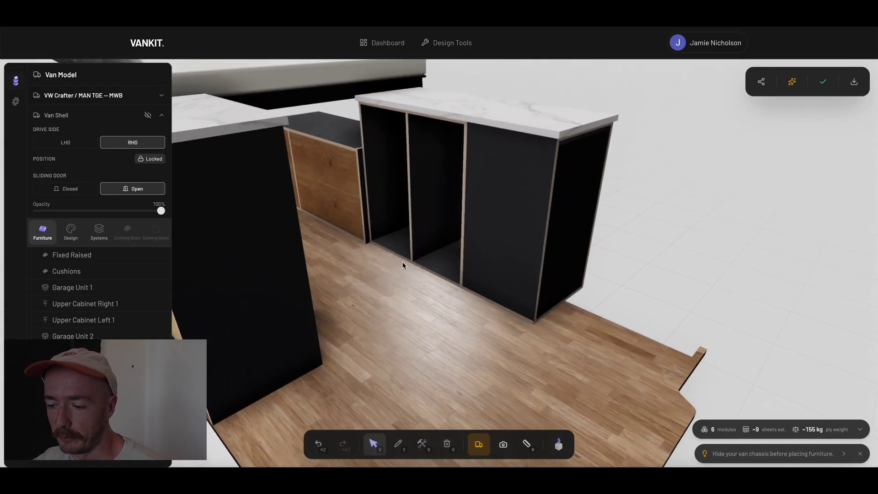
click(448, 294)
scroll(457, 344, down, 5)
scroll(443, 196, up, 5)
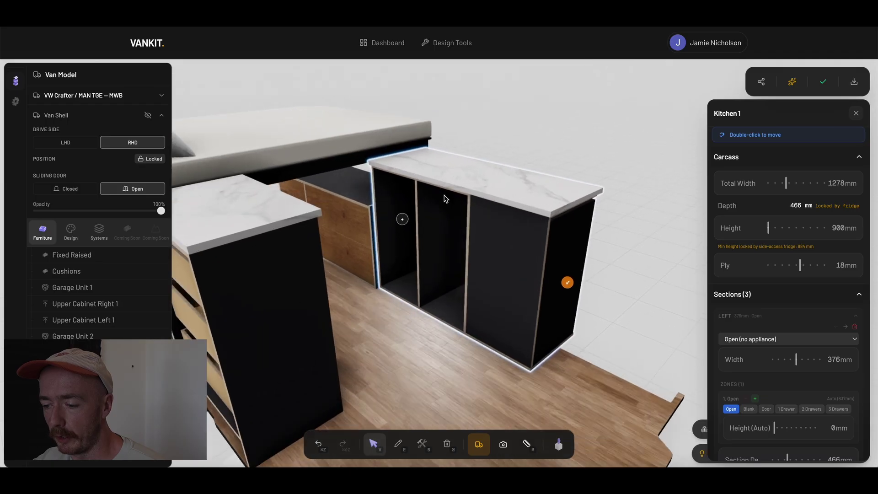
click(547, 131)
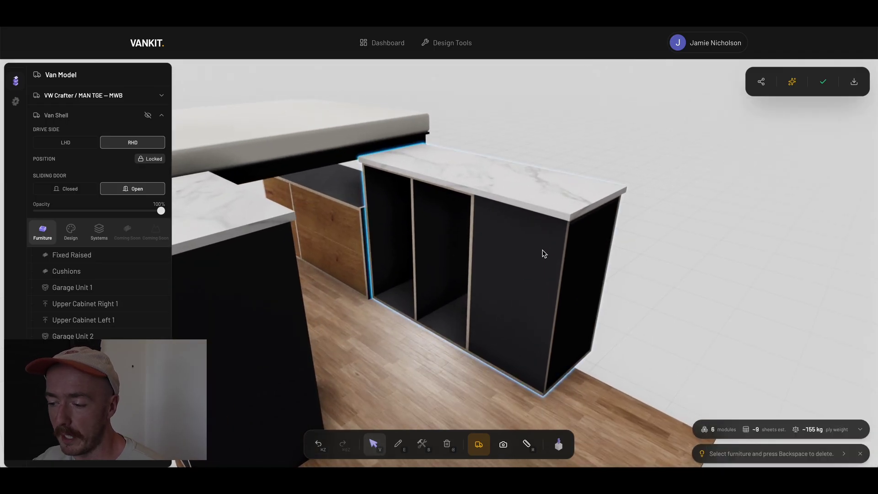
click(545, 278)
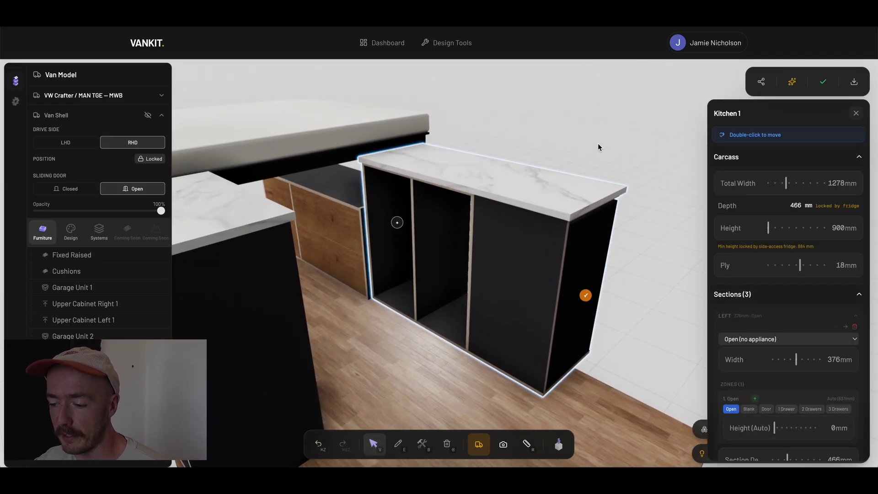
scroll(407, 221, down, 5)
scroll(418, 222, up, 7)
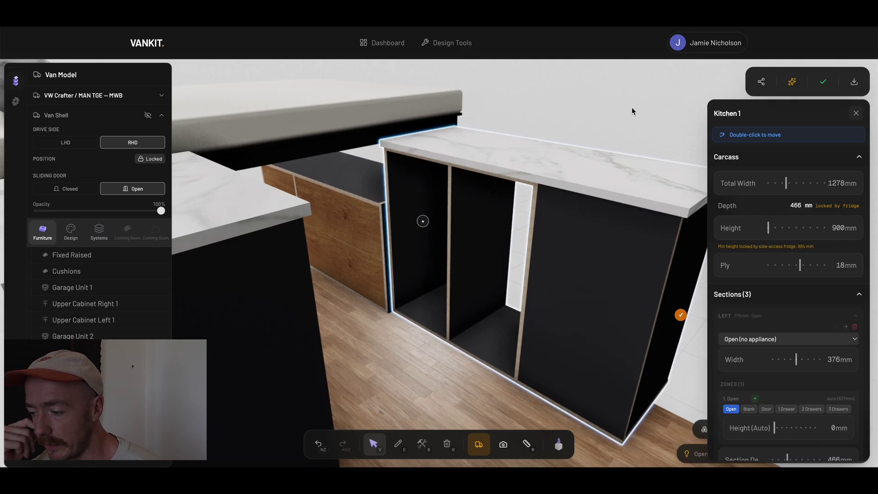
scroll(749, 328, down, 2)
scroll(755, 334, up, 2)
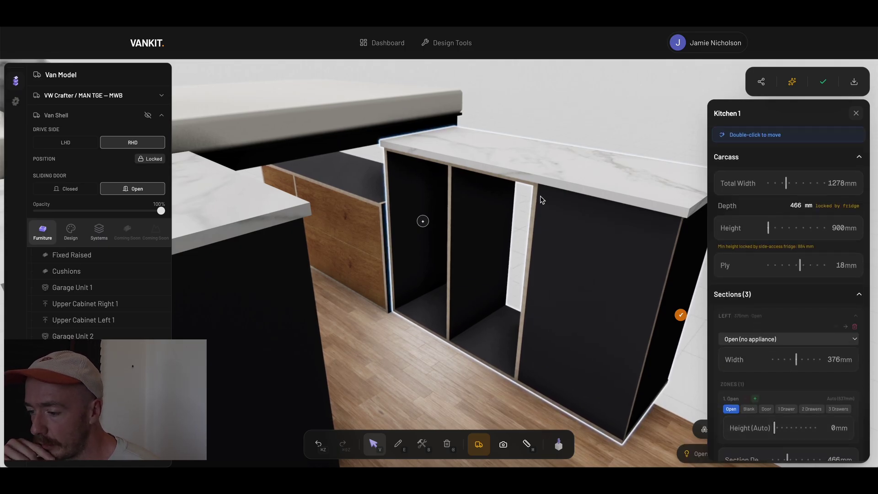
Set the zone in the kitchen unit's middle section to 3 Drawers.
scroll(777, 336, down, 3)
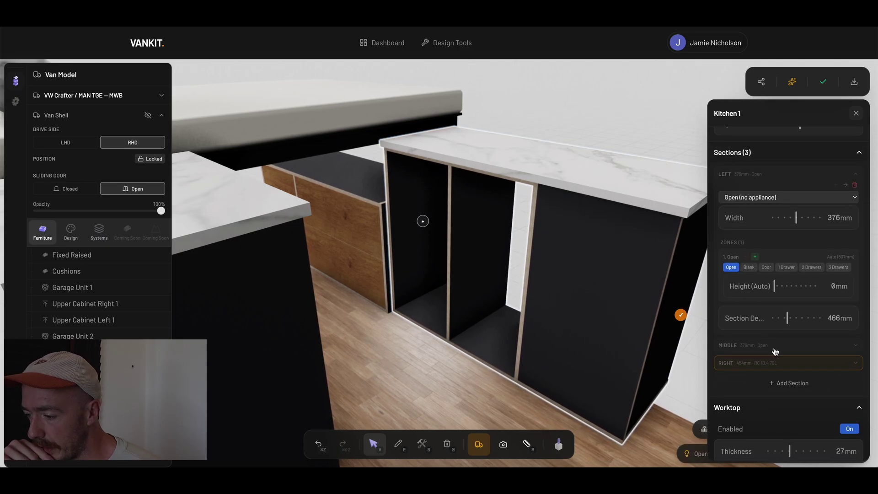
scroll(794, 356, down, 2)
scroll(805, 339, up, 4)
scroll(813, 324, down, 3)
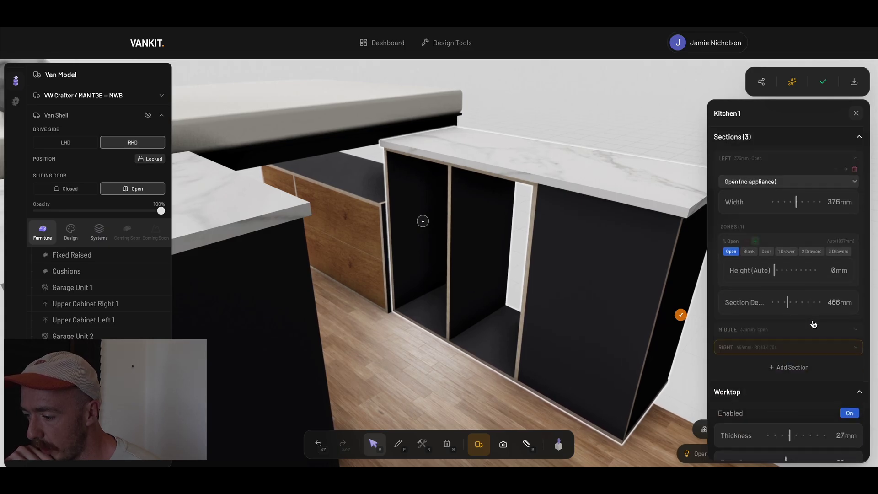
scroll(773, 288, up, 1)
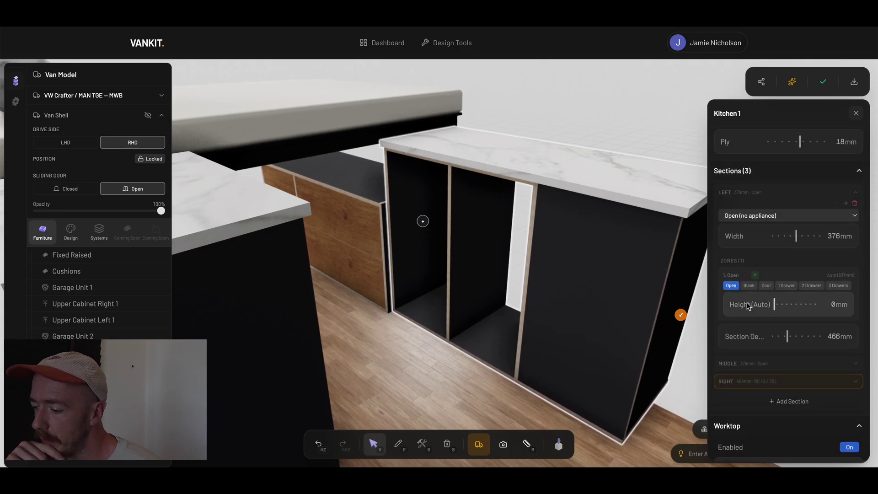
scroll(755, 364, down, 1)
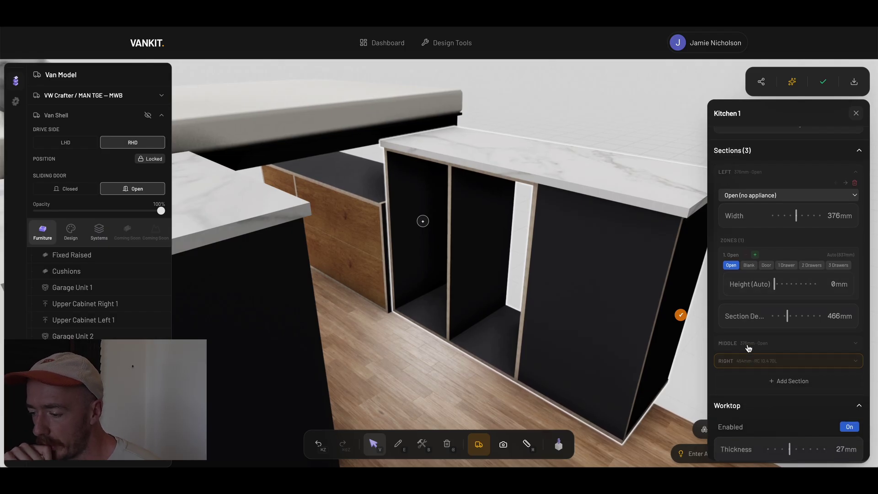
click(748, 347)
scroll(768, 407, down, 3)
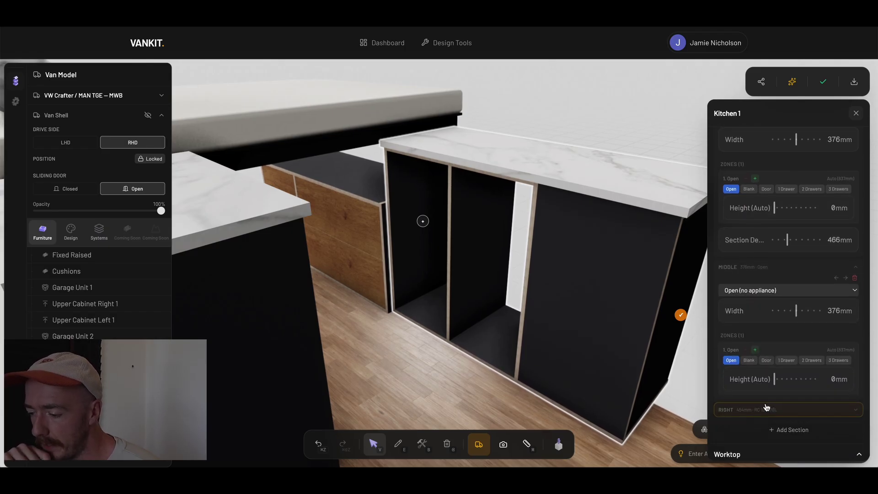
click(839, 362)
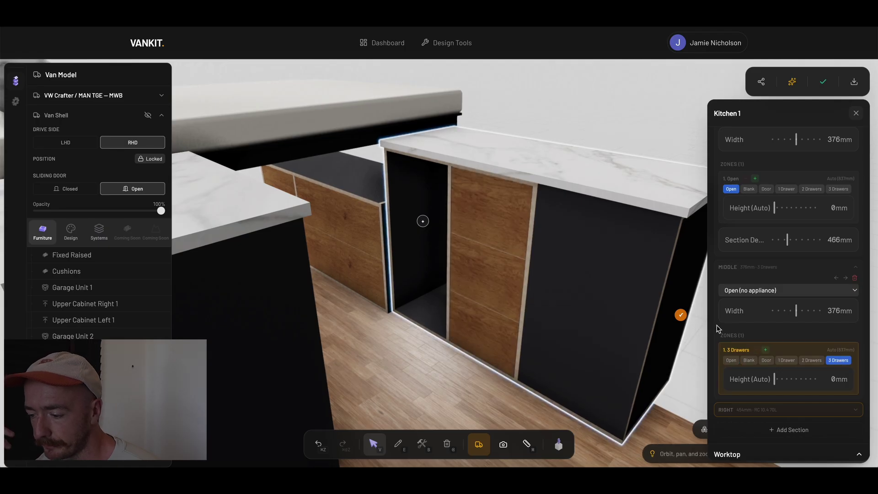
Set the zone in the kitchen unit's left section to 3 Drawers and deselect the unit.
scroll(807, 253, up, 2)
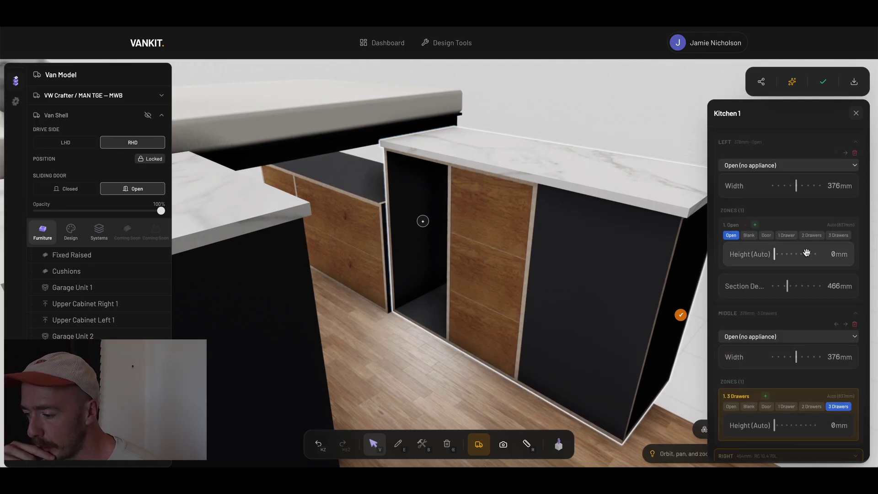
click(839, 236)
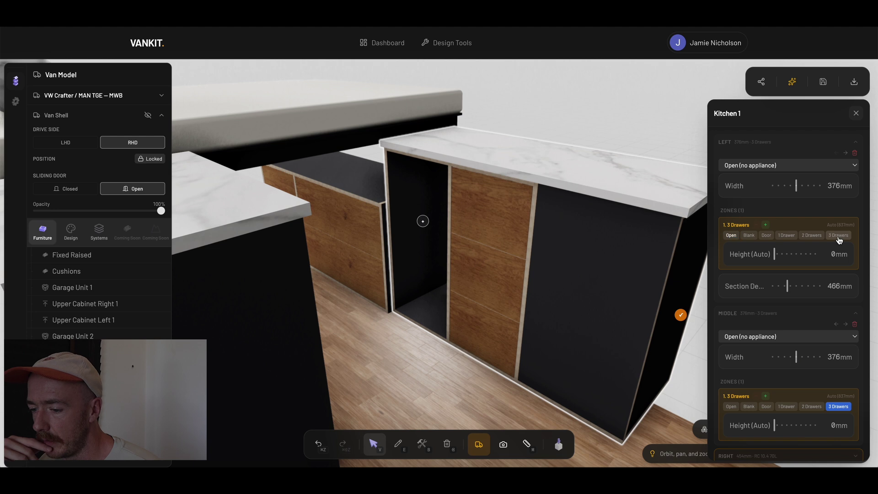
click(611, 150)
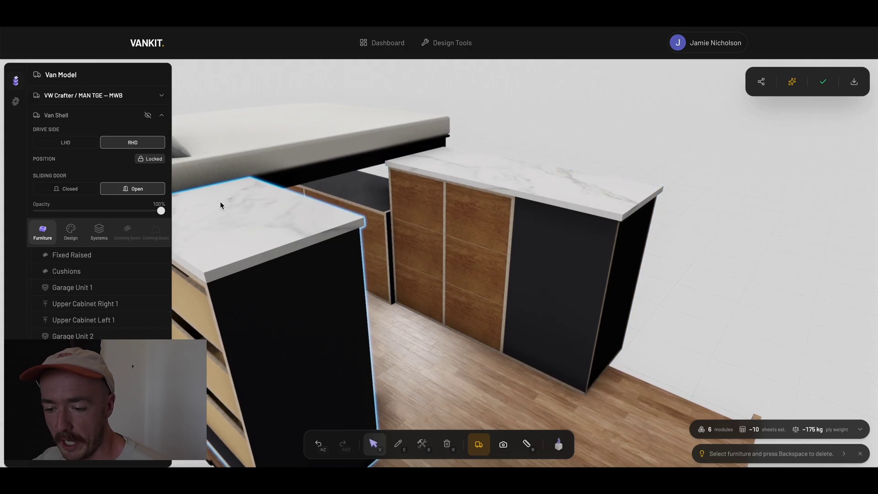
Add a Generic Sink and Generic Tap to the kitchen unit's worktop, with the sink's left/right position at 40 mm.
click(99, 230)
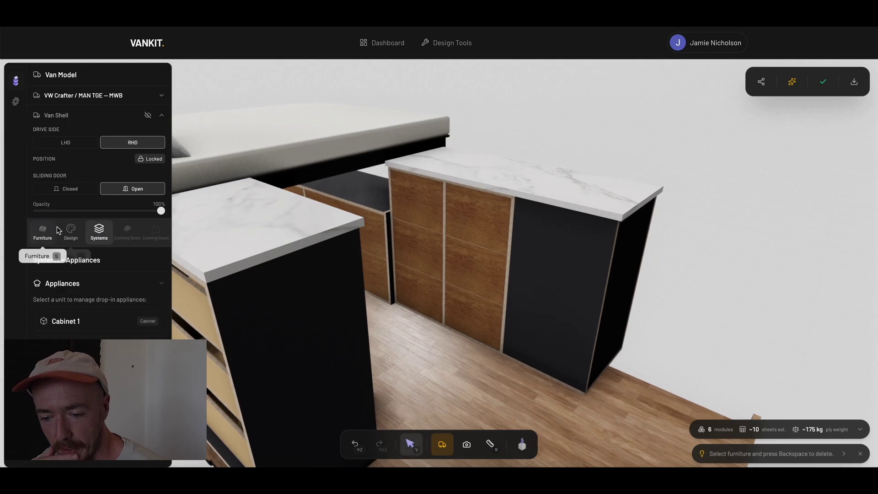
click(449, 242)
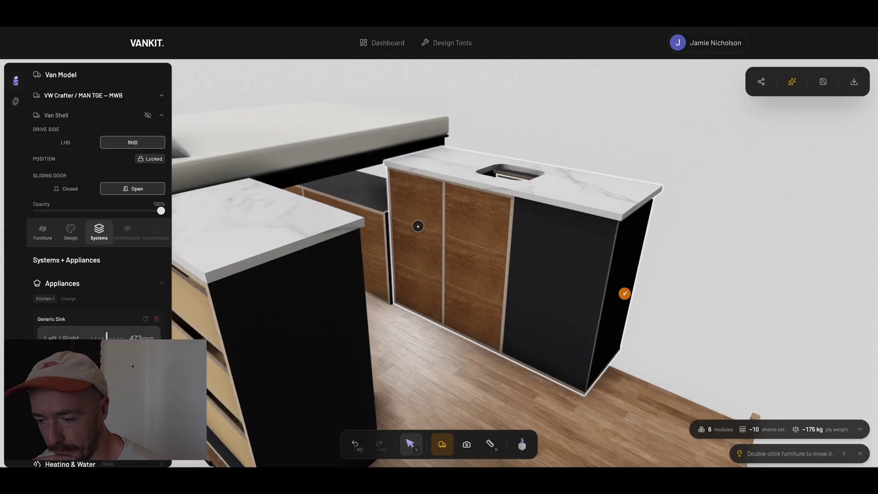
drag(401, 287, 401, 300)
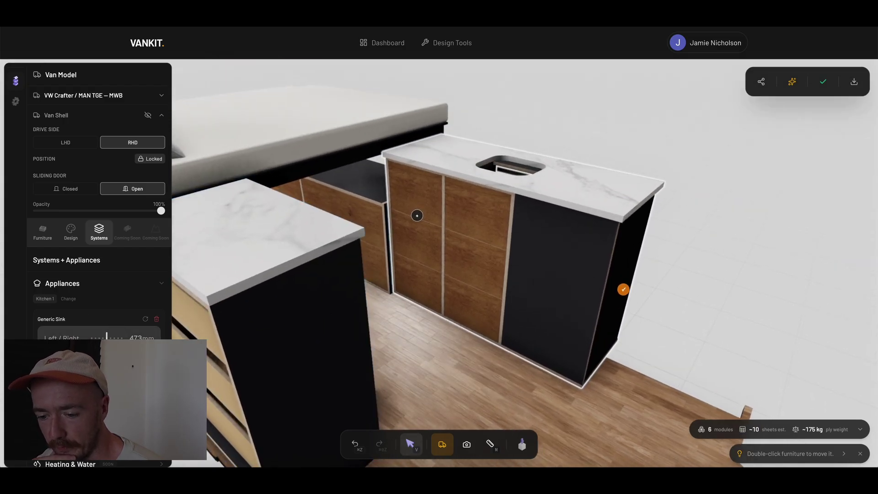
click(145, 319)
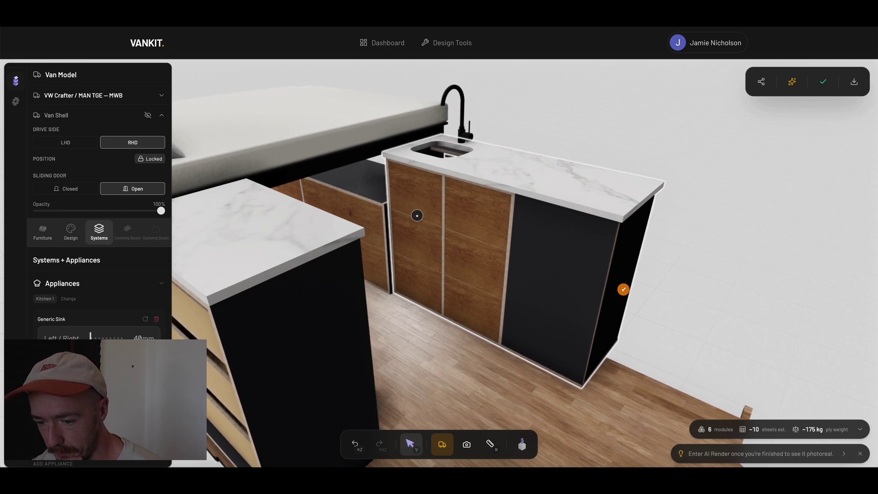
scroll(65, 302, down, 3)
scroll(64, 297, up, 2)
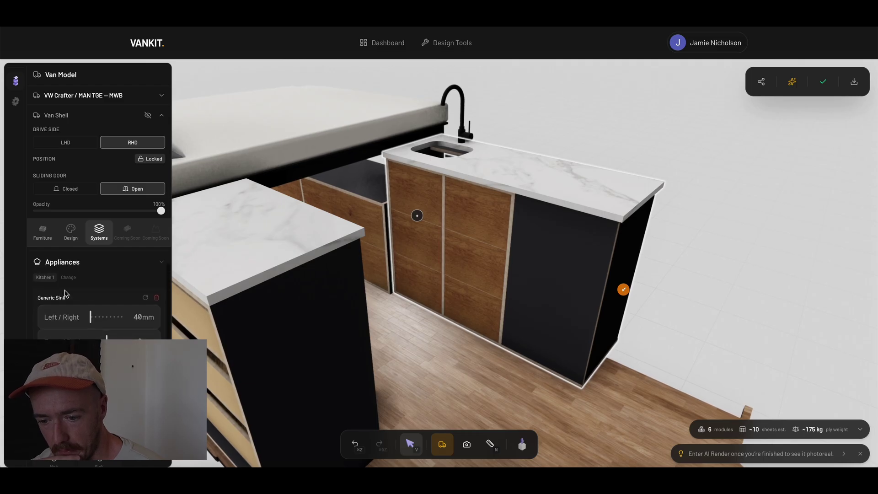
Add a gas hob to the kitchen unit's worktop above the fridge section.
click(141, 262)
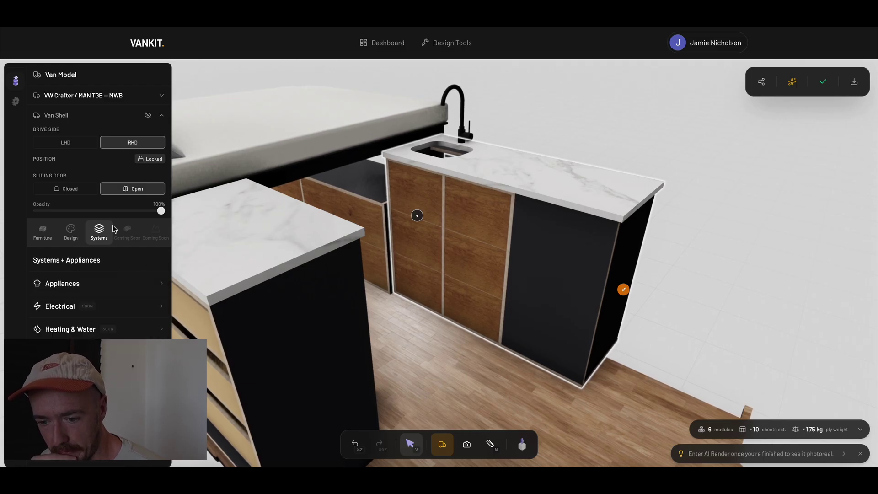
click(101, 284)
scroll(100, 295, down, 2)
scroll(99, 293, down, 1)
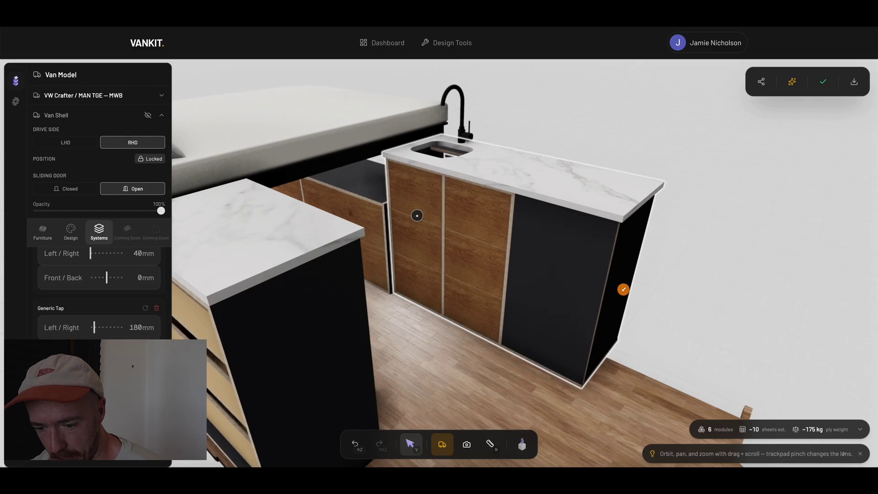
click(99, 361)
drag(99, 357, 120, 356)
click(465, 255)
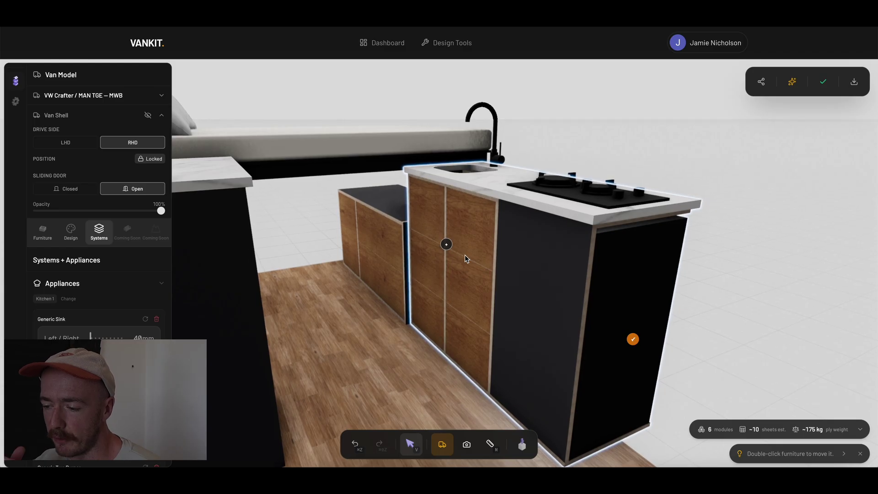
Set the kitchen unit's height to 1000 mm and deselect the unit.
click(319, 272)
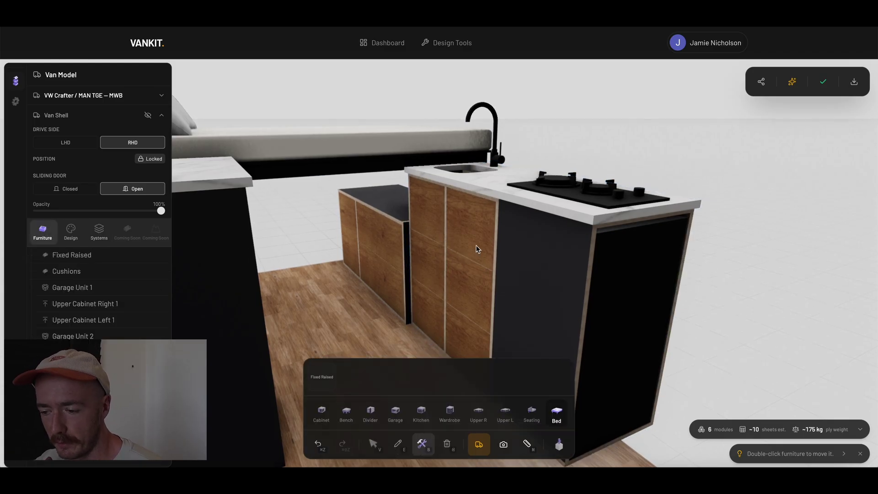
click(547, 281)
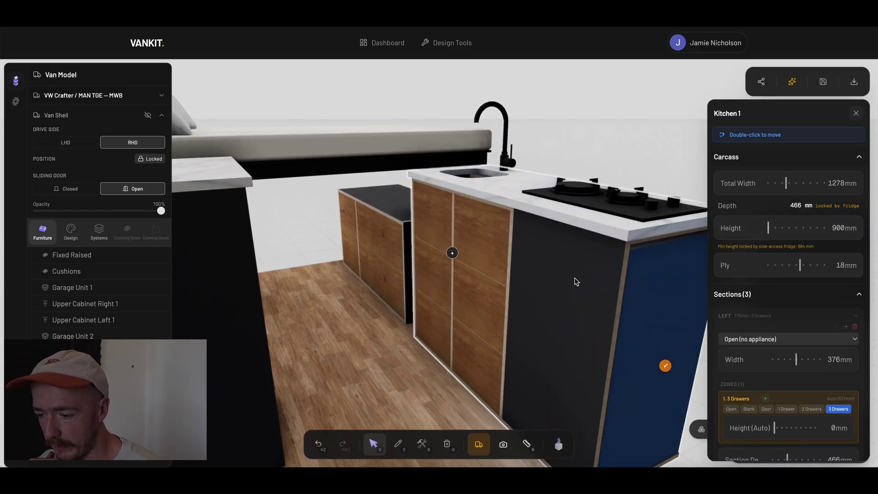
drag(783, 232, 787, 233)
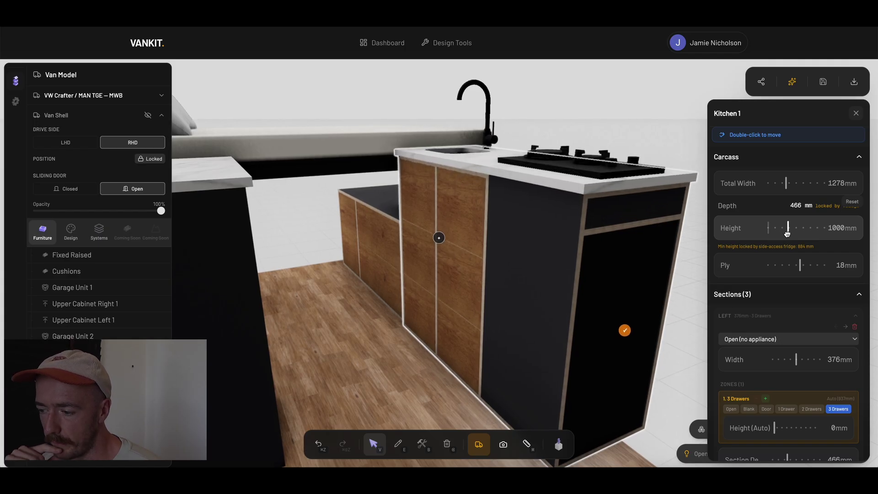
click(637, 138)
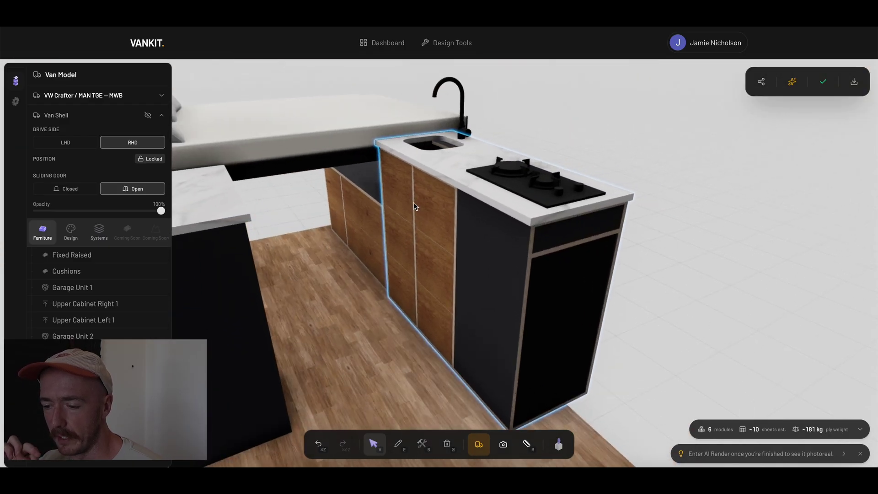
Delete Upper Cabinet Right 1.
click(366, 124)
key(Delete)
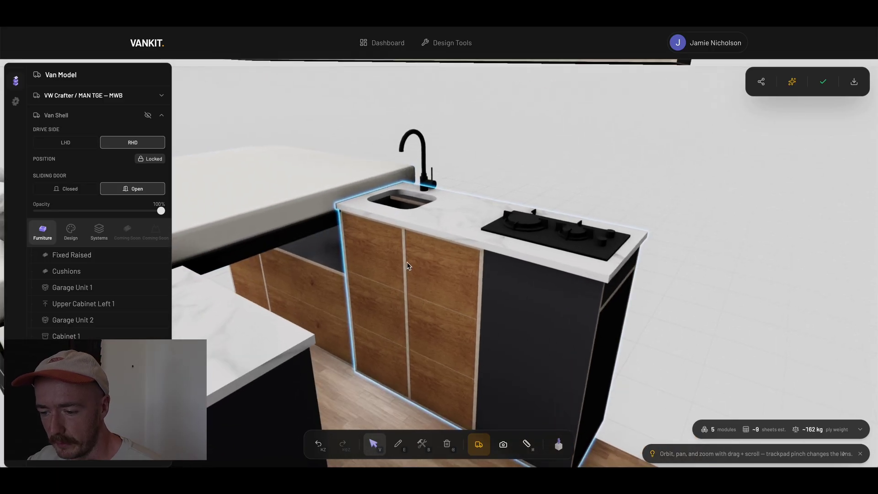
Add an Open zone above the drawers in the kitchen unit's left section and set its height to 250 mm.
click(370, 264)
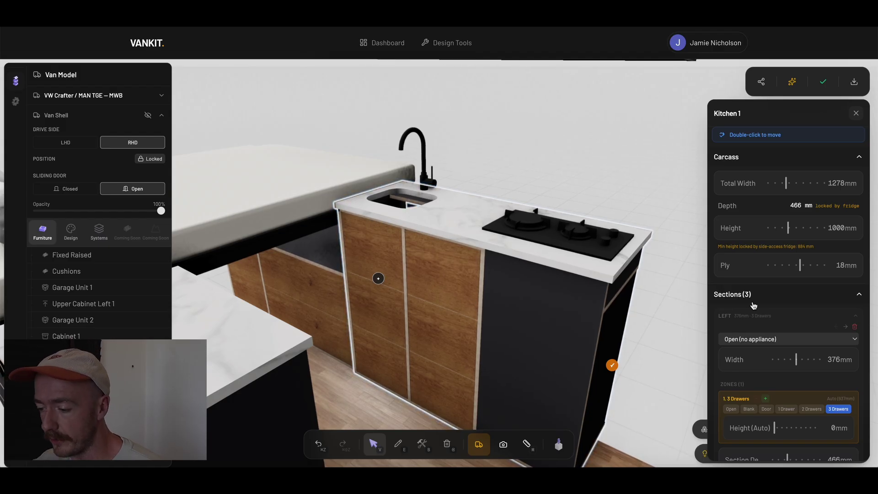
scroll(778, 298, down, 3)
click(766, 259)
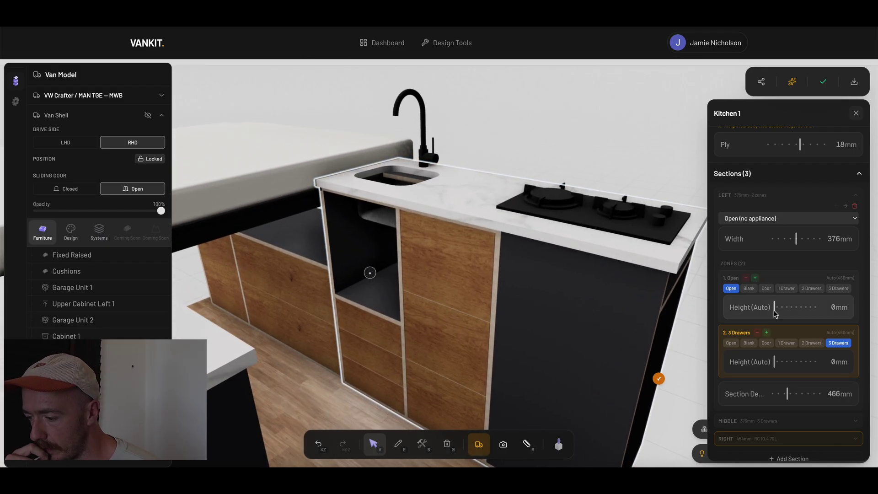
drag(775, 307, 786, 307)
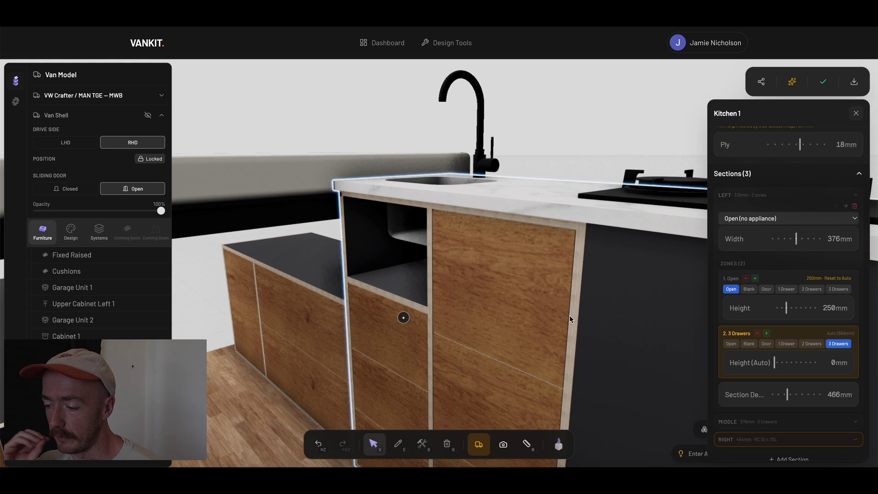
Set the upper zone of the kitchen unit's left section to Door and check the fronts from several angles.
scroll(451, 309, down, 4)
scroll(442, 319, up, 2)
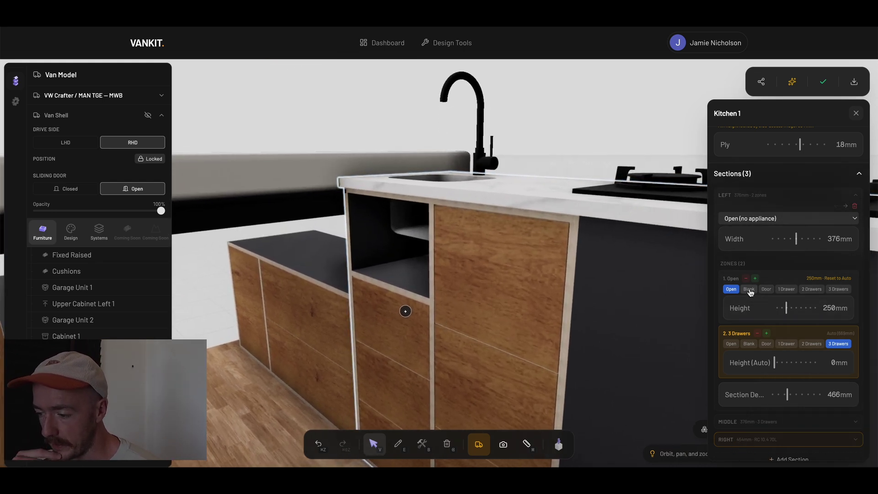
click(767, 289)
drag(429, 330, 374, 256)
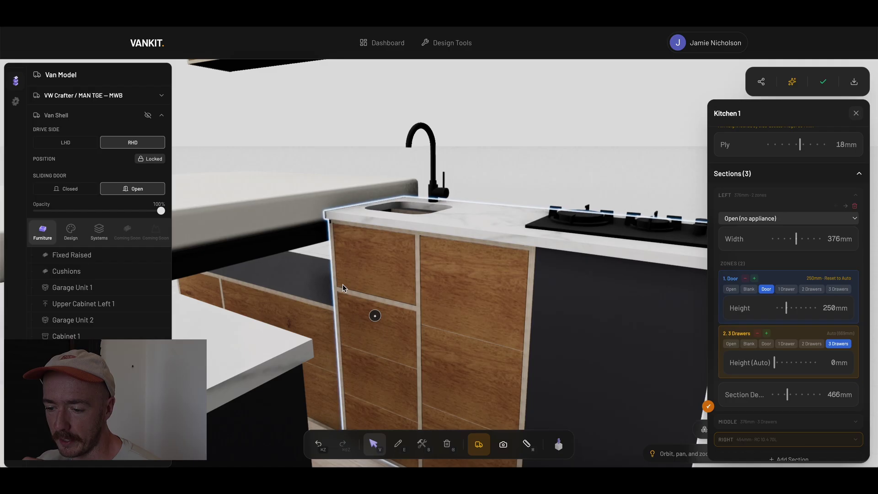
drag(397, 293, 389, 293)
scroll(389, 293, down, 5)
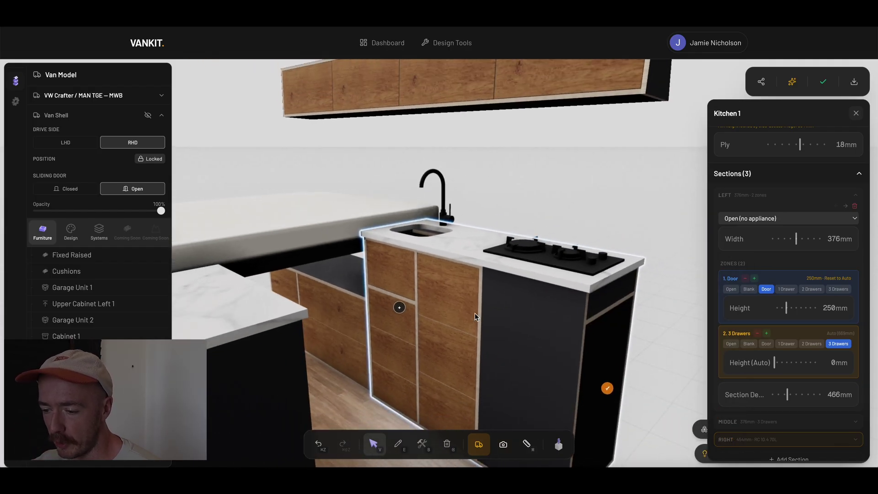
scroll(440, 312, down, 5)
scroll(440, 312, up, 10)
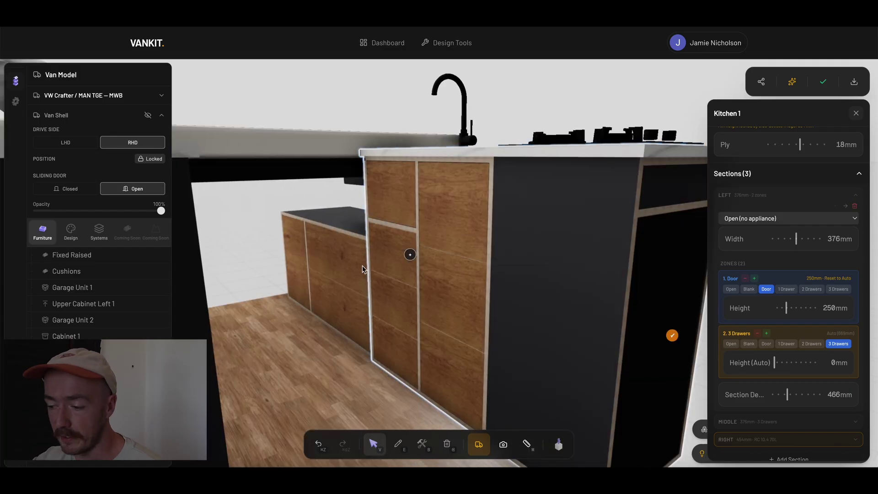
Try the 2 Drawers, Blank and Open options for the lower zone of the kitchen unit's left section.
click(814, 344)
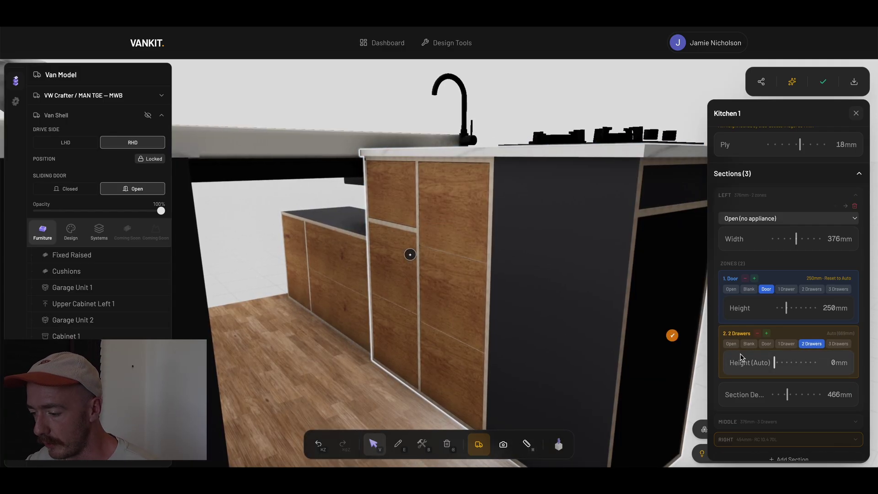
click(749, 344)
click(731, 344)
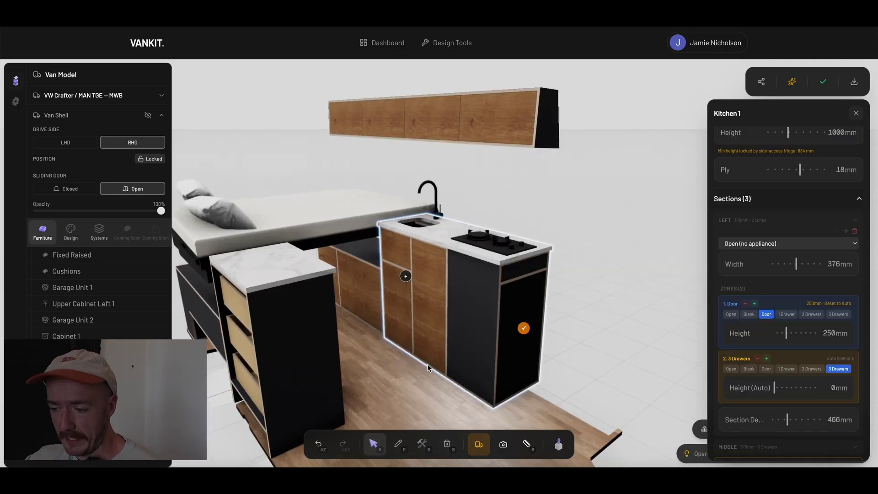
Reduce the kitchen unit's total width to 1180 mm.
click(805, 265)
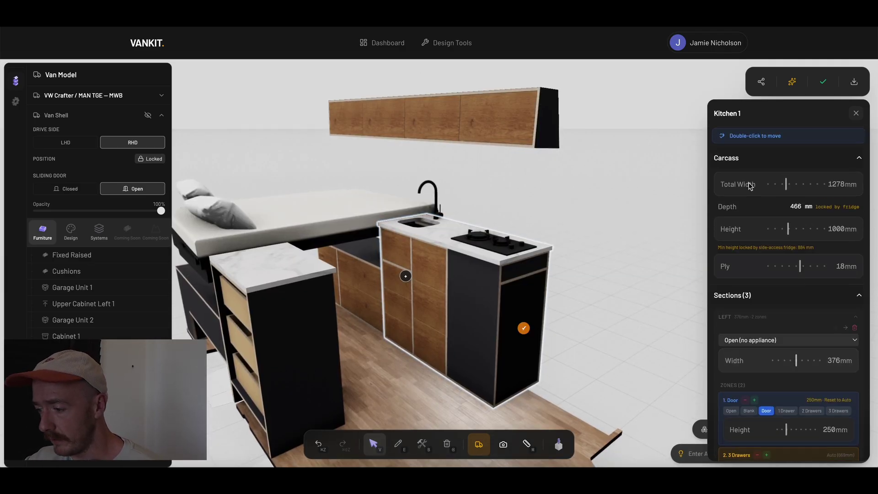
drag(787, 184, 784, 183)
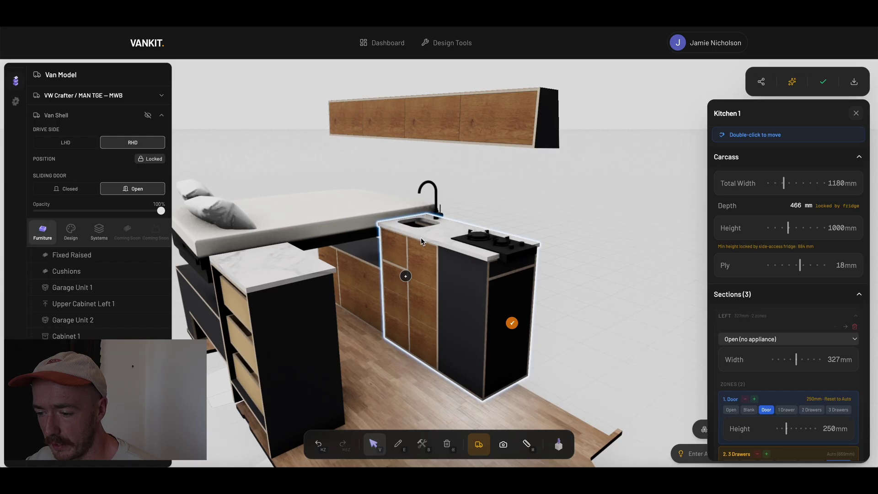
Delete the kitchen unit and place a new default kitchen unit at the same edge of the floor.
key(BackSpace)
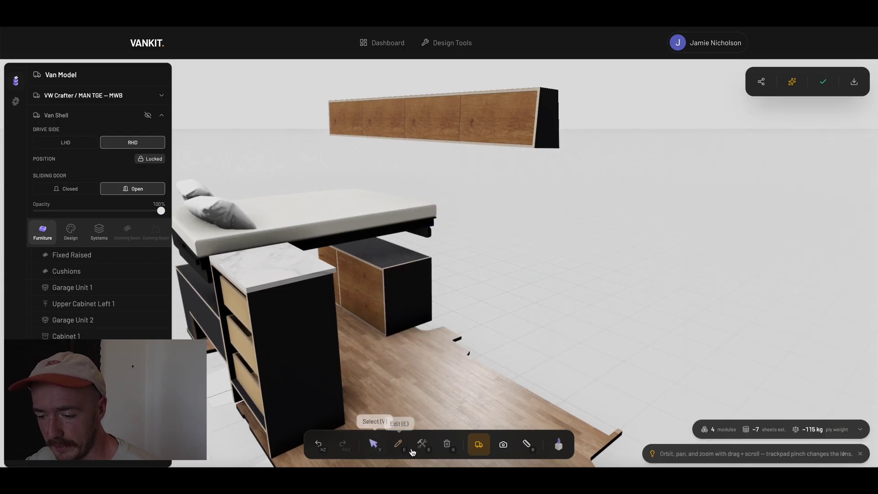
click(422, 444)
click(420, 414)
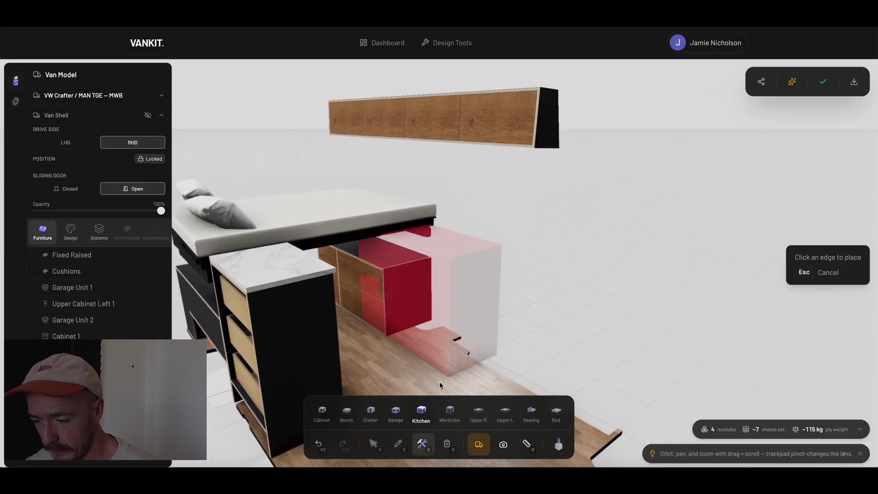
click(479, 392)
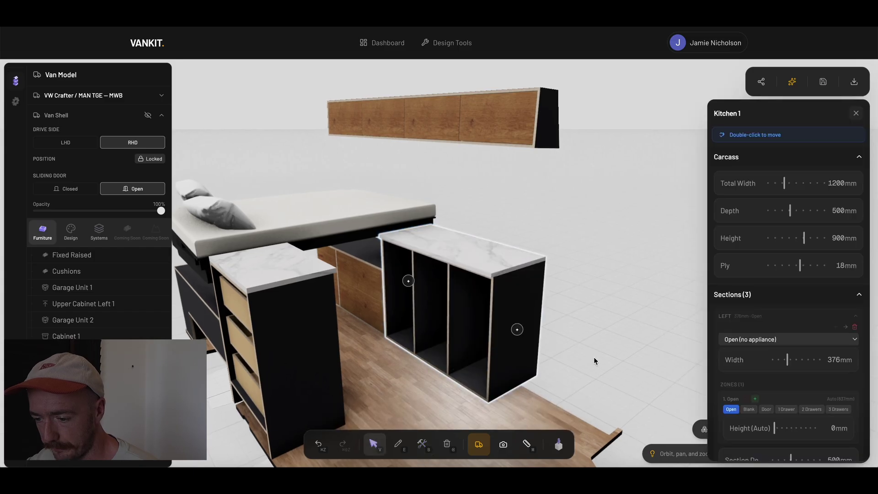
click(594, 358)
scroll(417, 353, up, 5)
click(561, 309)
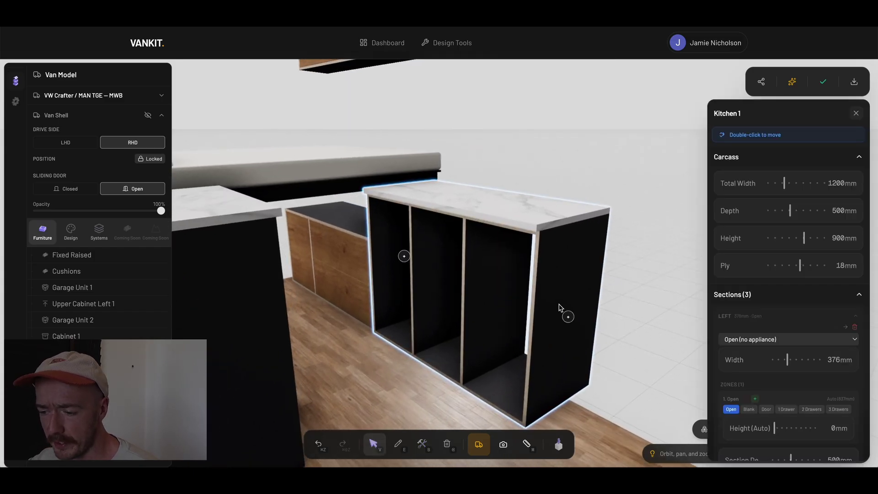
Fit a Vitrifrigo C51i (380×524 mm) fridge in the new kitchen unit's middle section and move that section to the left end.
scroll(776, 375, down, 4)
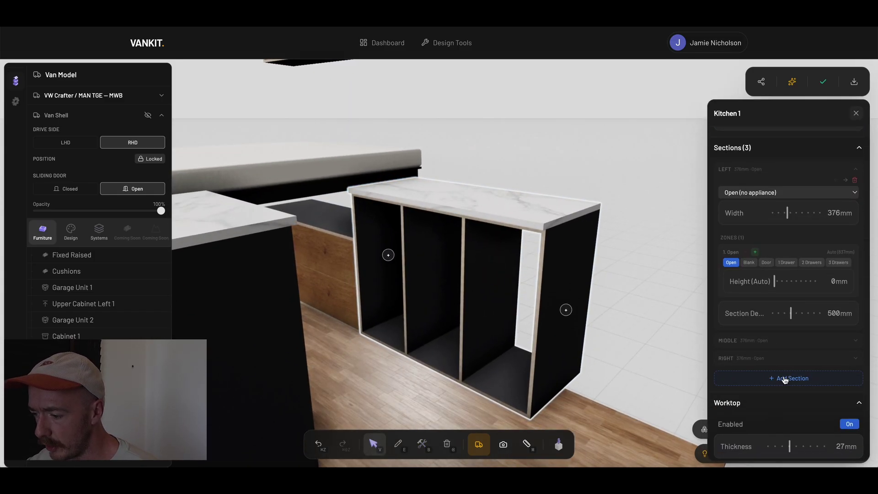
click(736, 342)
scroll(755, 376, down, 1)
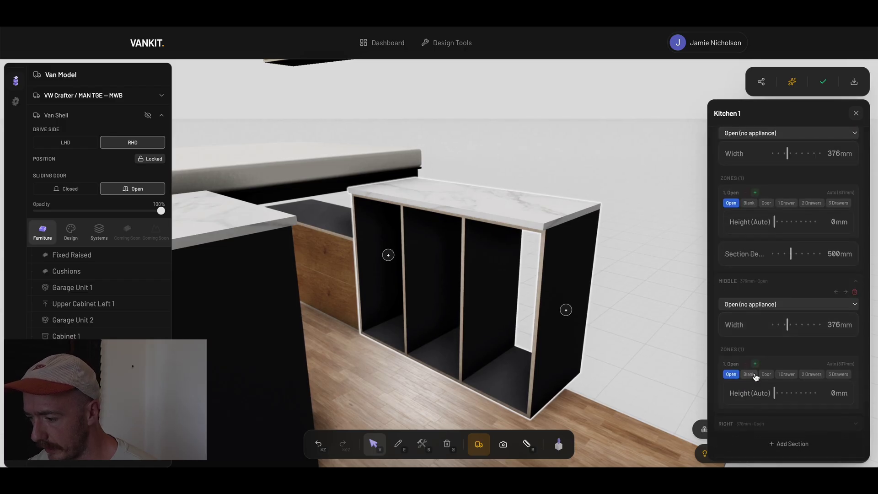
scroll(755, 372, up, 1)
scroll(800, 256, down, 3)
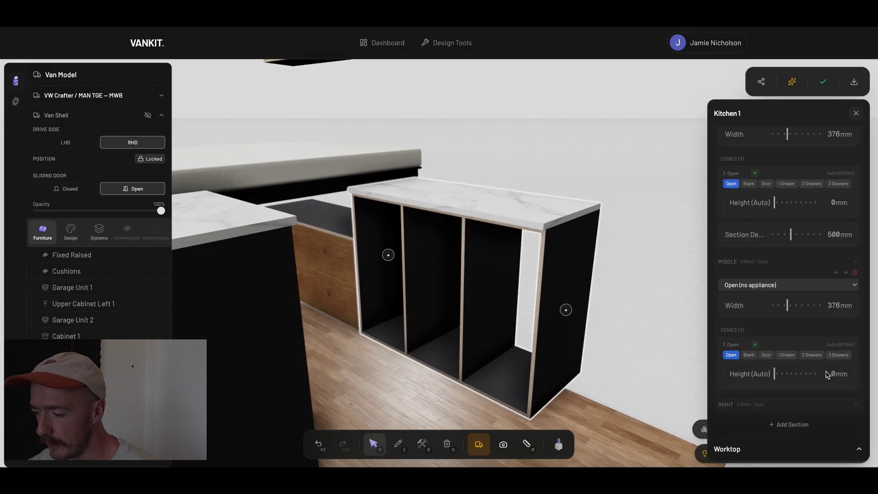
click(764, 236)
click(765, 235)
scroll(829, 278, up, 1)
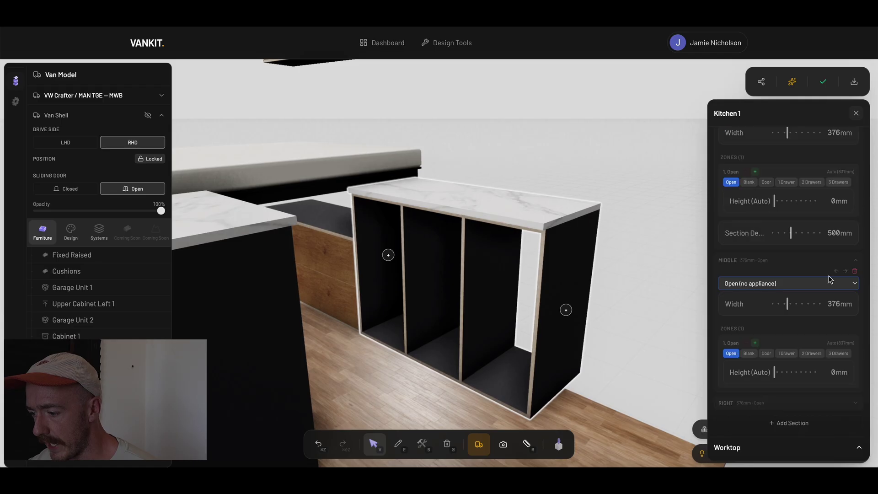
click(786, 285)
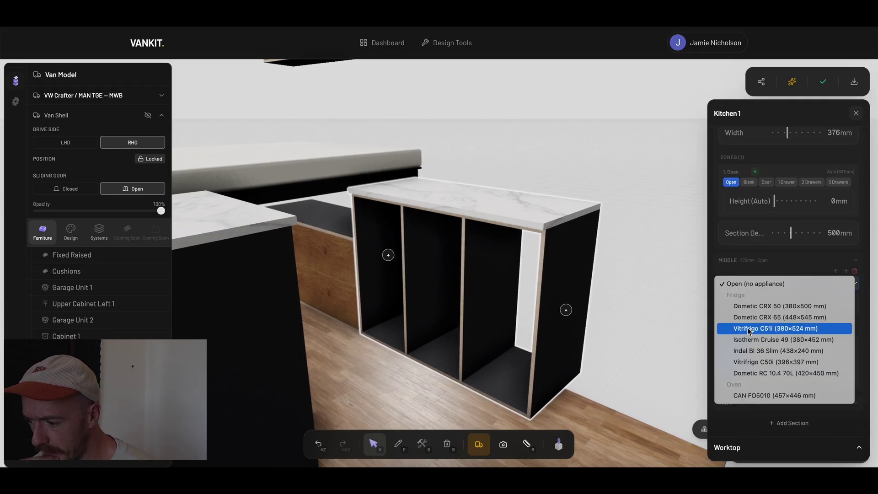
click(749, 329)
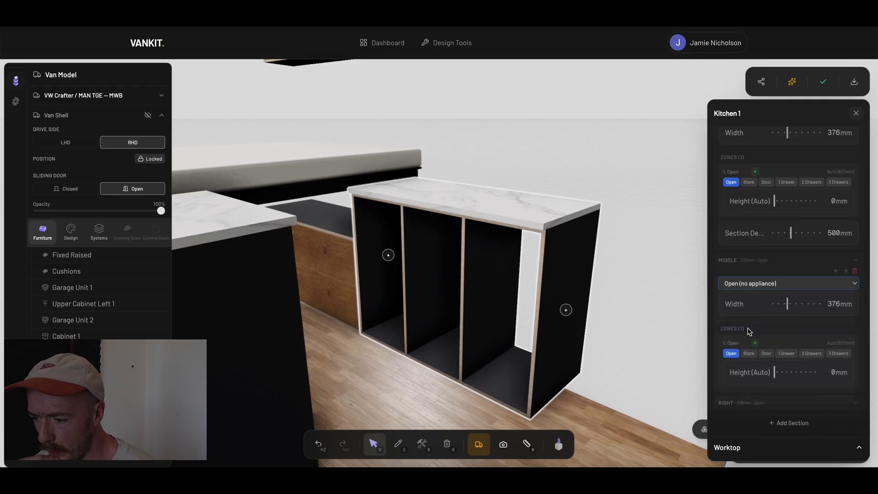
click(838, 272)
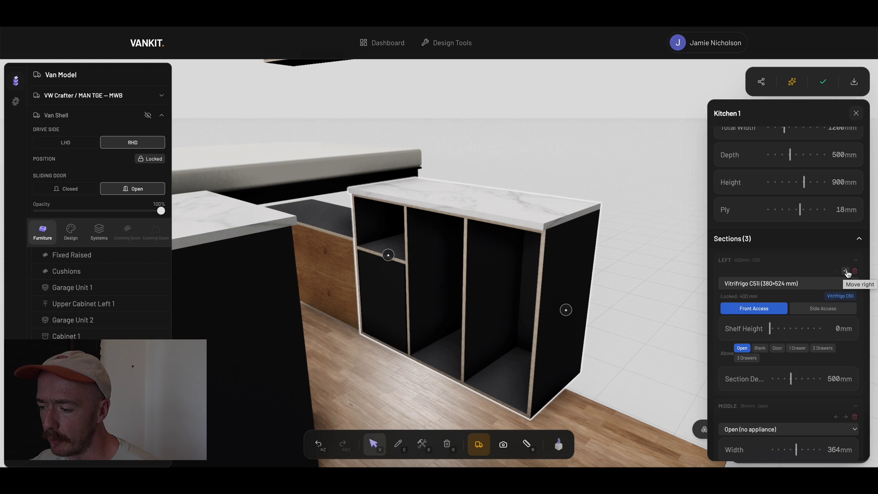
Set the left fridge section's shelf height to 150 mm and fit one drawer above and one drawer below the fridge.
click(847, 273)
drag(772, 329, 796, 330)
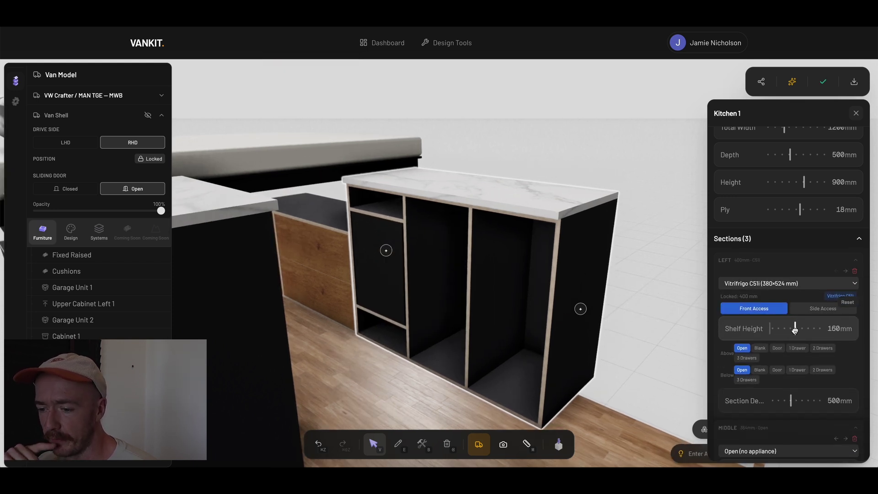
scroll(315, 246, up, 3)
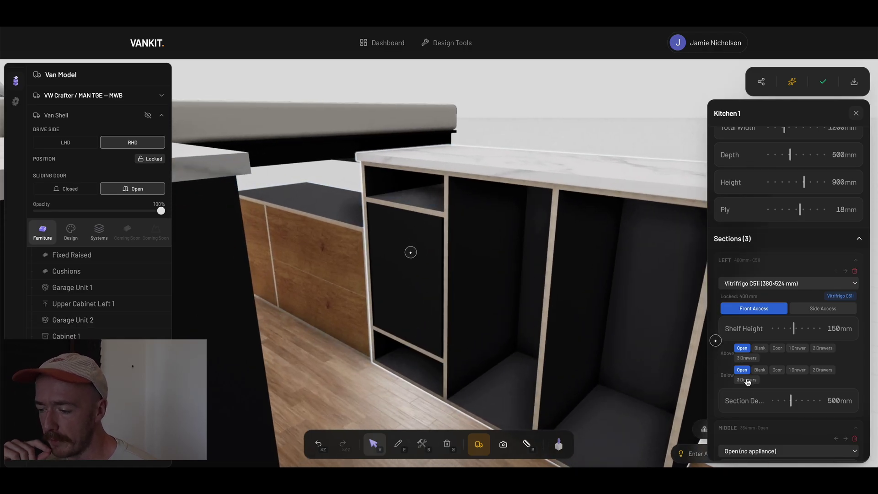
click(798, 348)
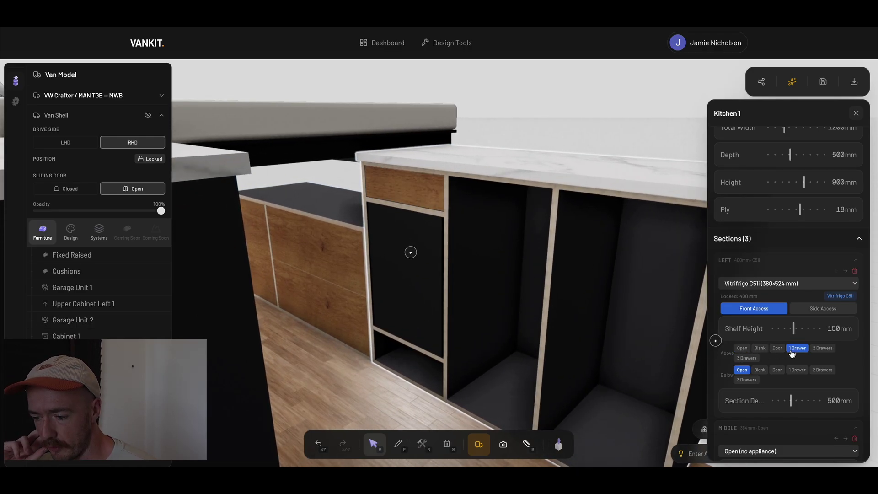
click(797, 370)
Keep the kitchen unit's middle section without an appliance and set its zone to 3 Drawers.
scroll(765, 383, down, 1)
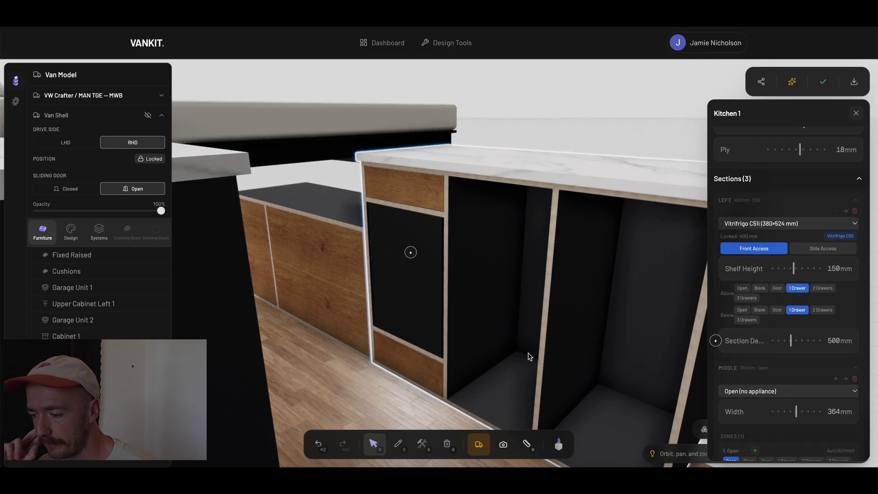
scroll(742, 357, down, 2)
click(752, 345)
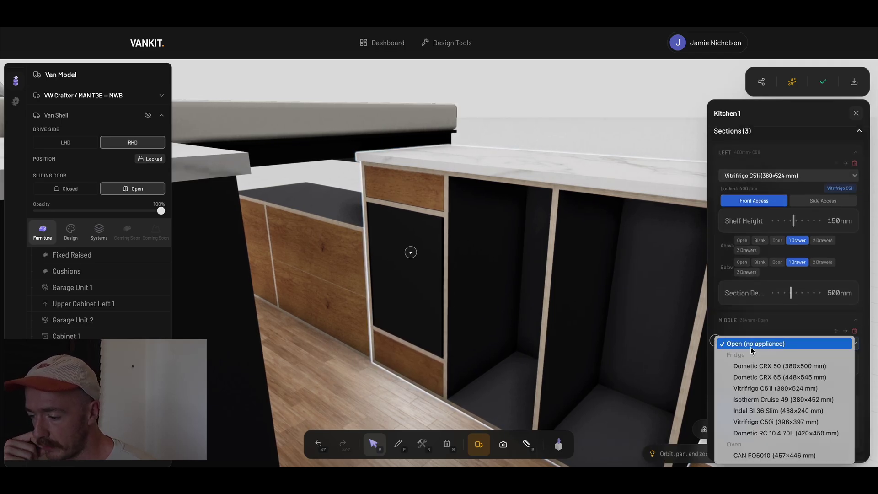
click(767, 343)
scroll(774, 319, down, 1)
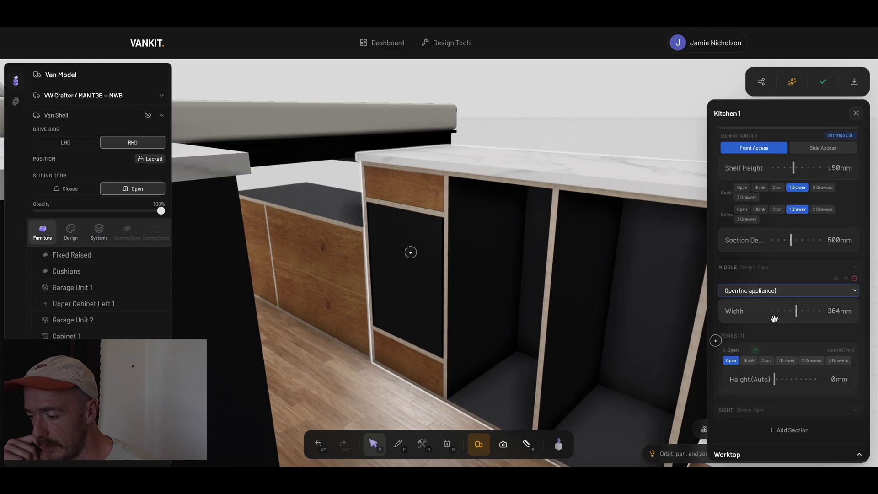
click(839, 361)
click(487, 291)
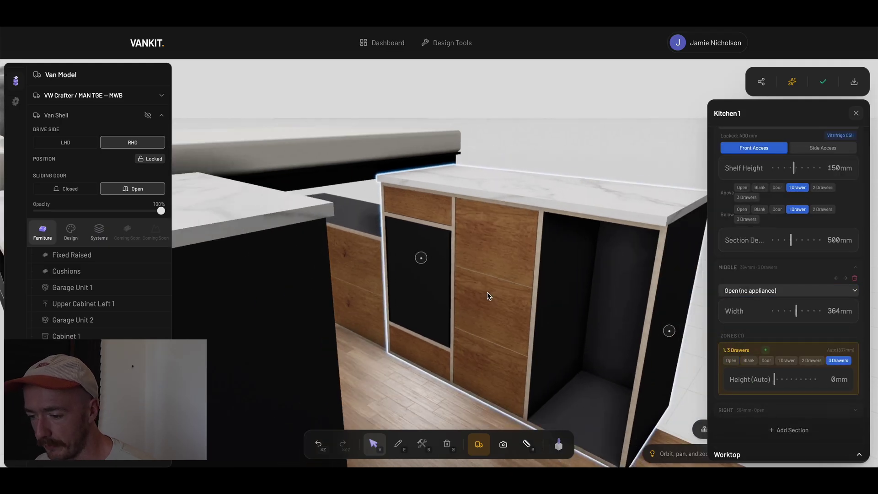
Fit a CAN FO5010 (457×446 mm) oven in the kitchen unit's right section.
scroll(754, 384, down, 2)
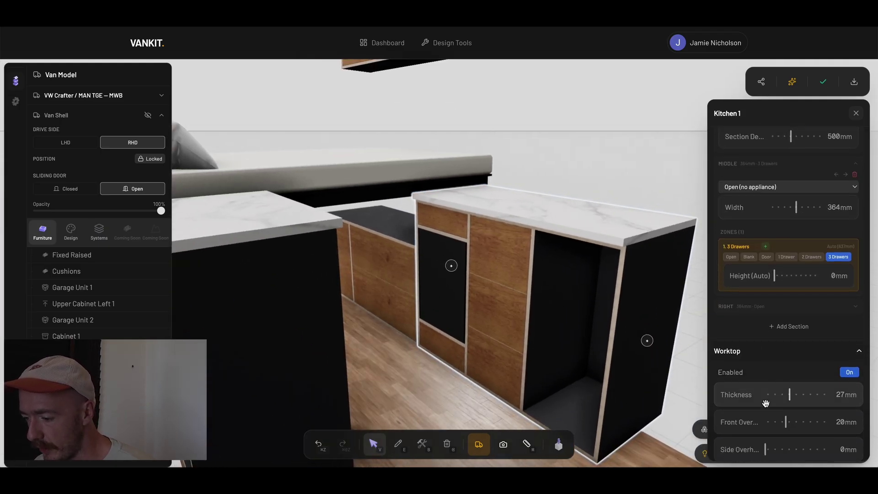
click(752, 311)
click(758, 328)
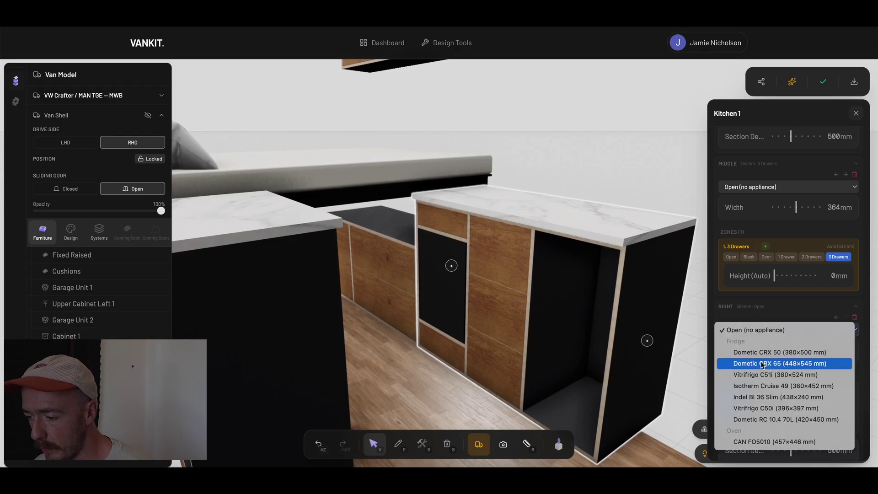
click(773, 442)
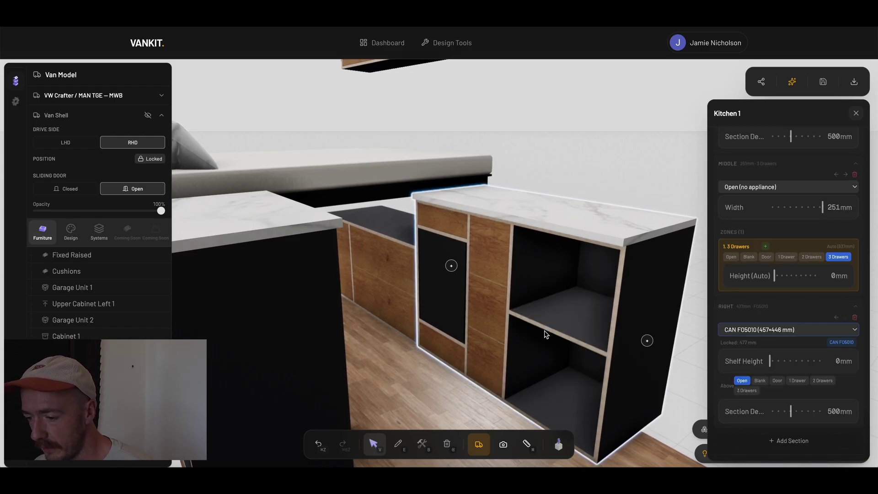
Set the oven section's shelf height to 170 mm, with one drawer above and one below, and deselect the kitchen unit.
drag(775, 364, 791, 365)
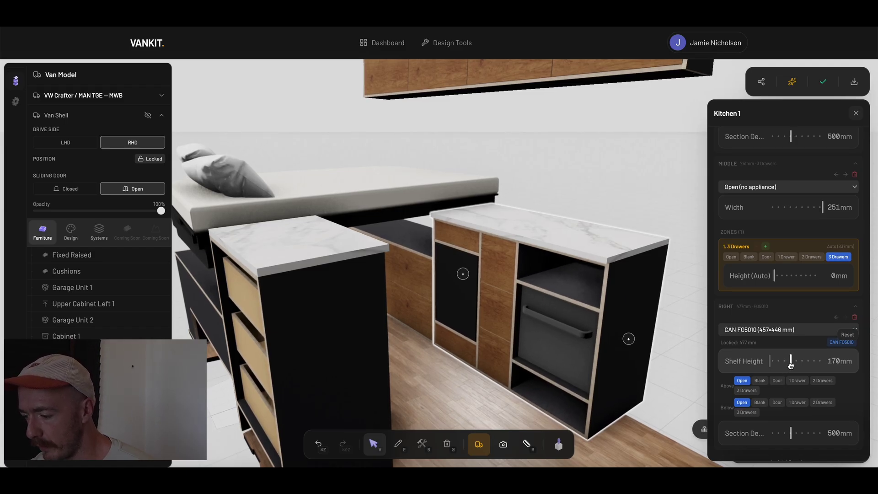
click(797, 381)
click(798, 405)
drag(590, 366, 599, 231)
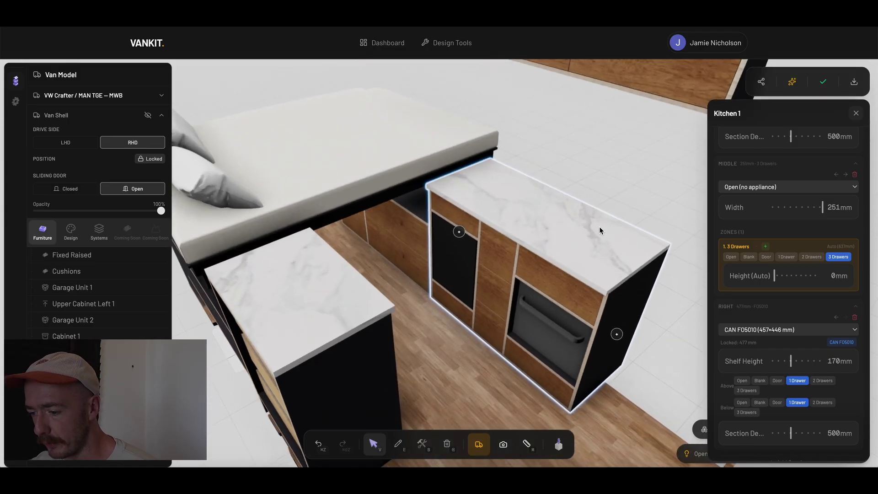
scroll(471, 177, down, 10)
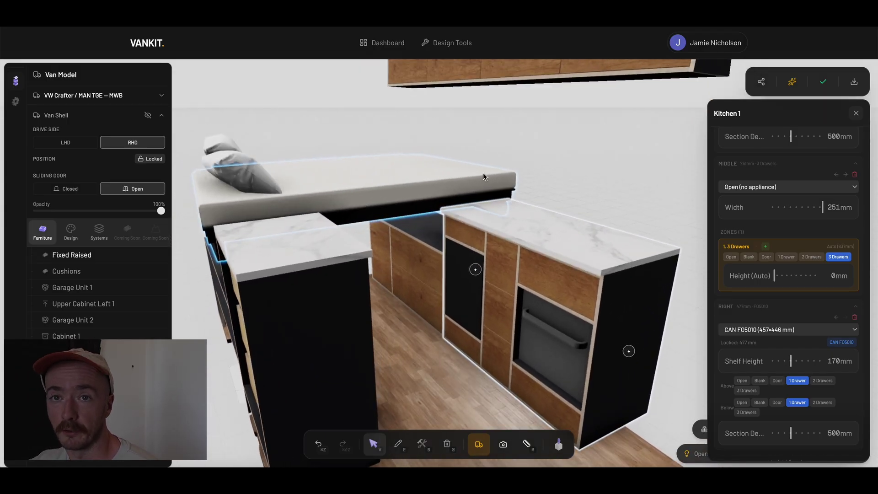
click(484, 172)
scroll(471, 156, up, 10)
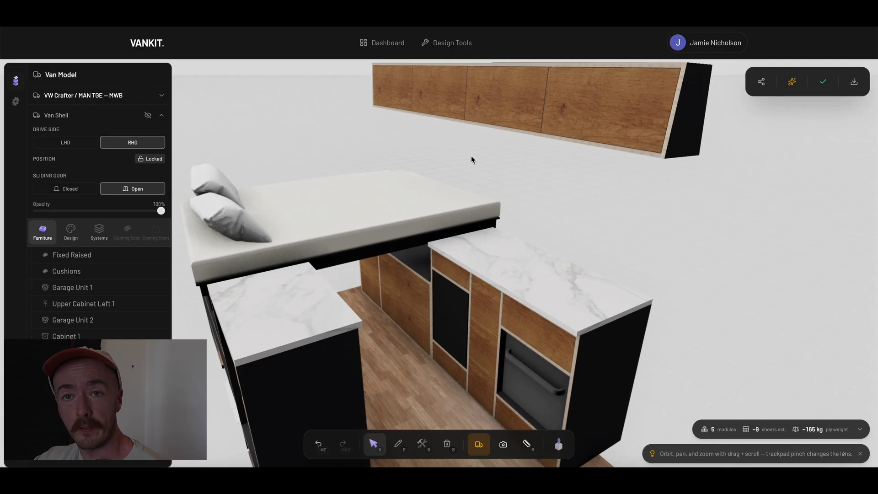